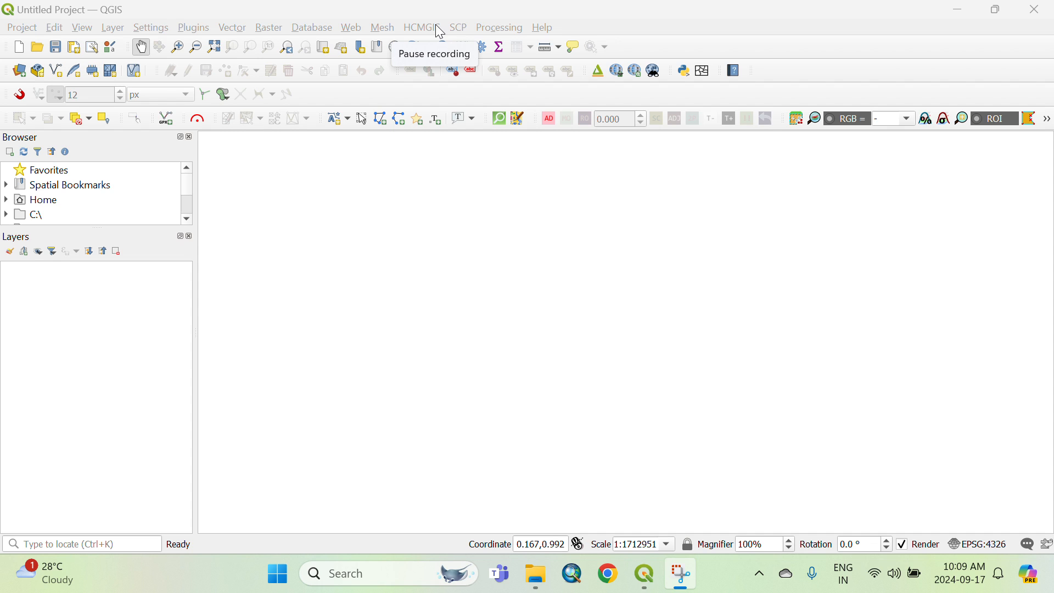
# Switch to the QGIS work folder in File Explorer and view the Bankura, Paschim Medinipur and Topo_modified map images.
pyautogui.moveTo(542, 569)
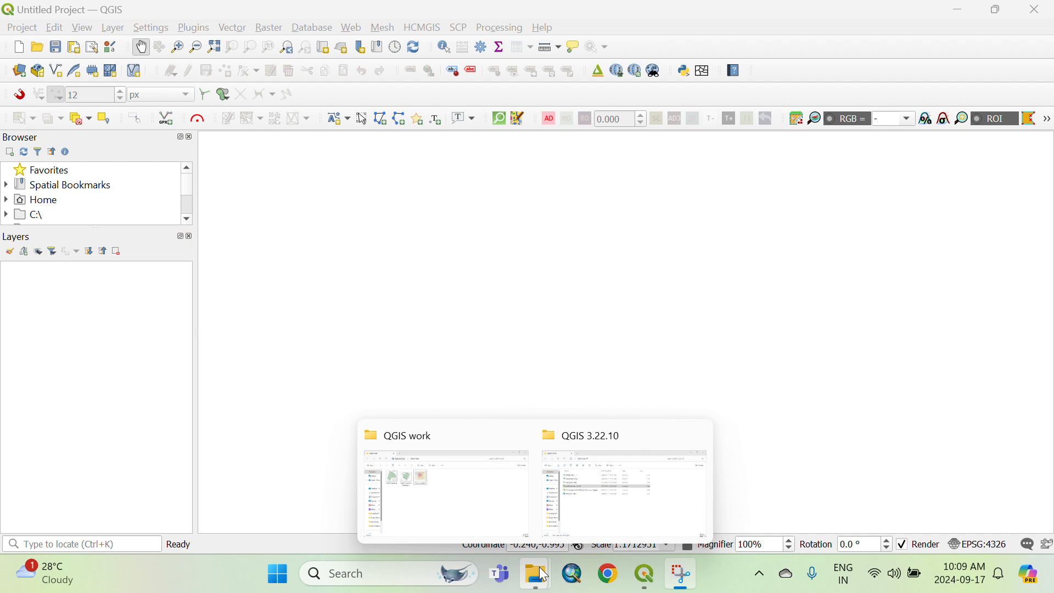
pyautogui.click(499, 513)
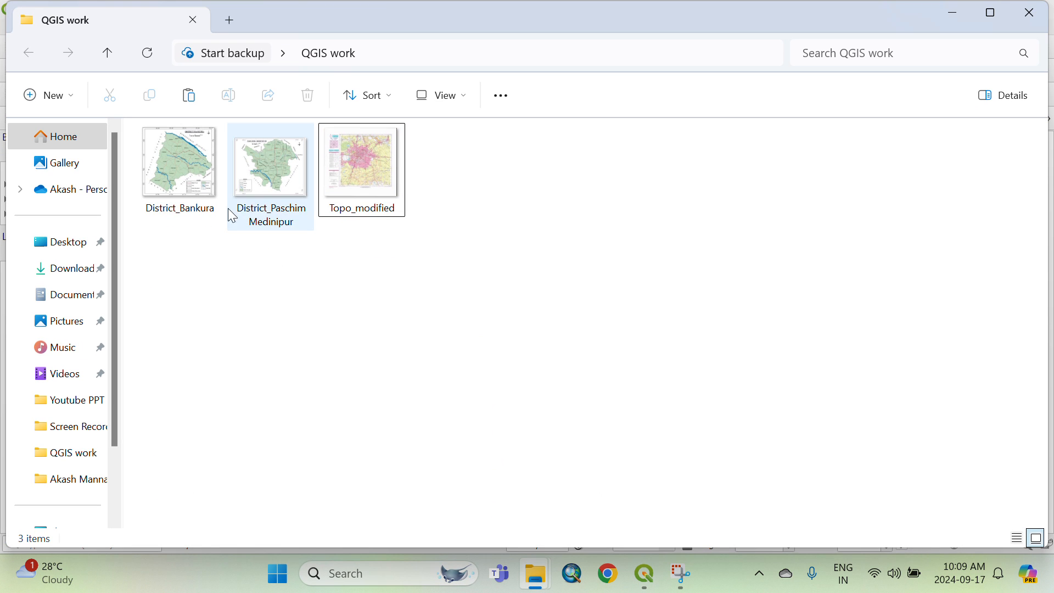
pyautogui.click(191, 178)
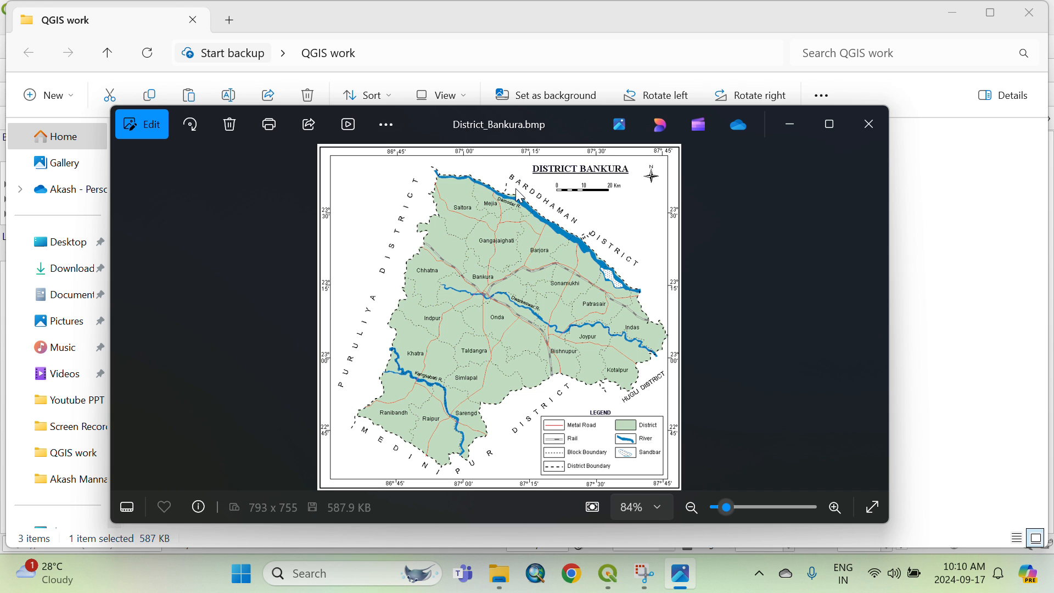
pyautogui.press('Right')
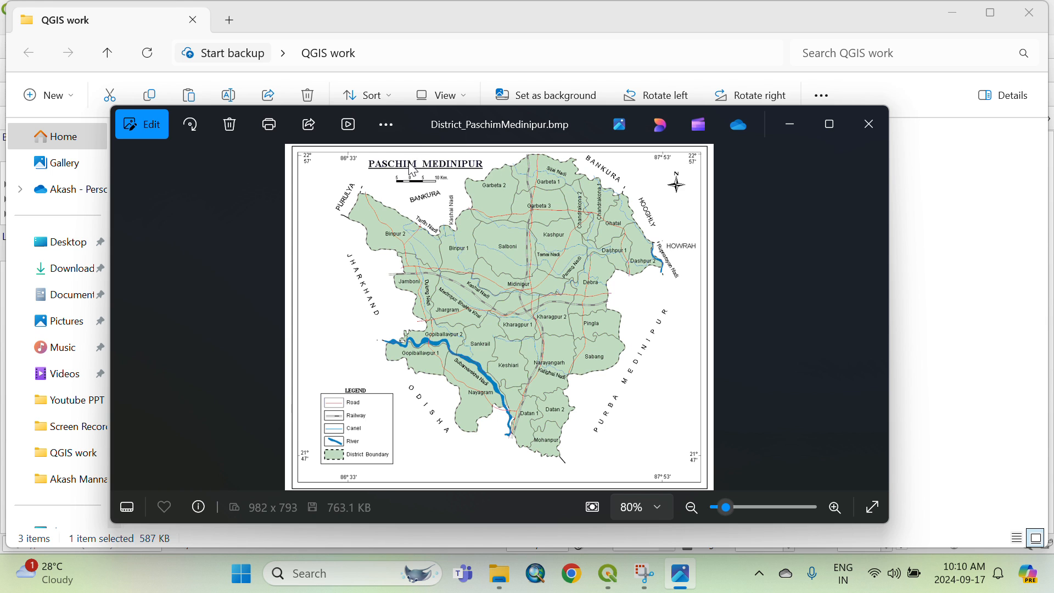
pyautogui.press('Right')
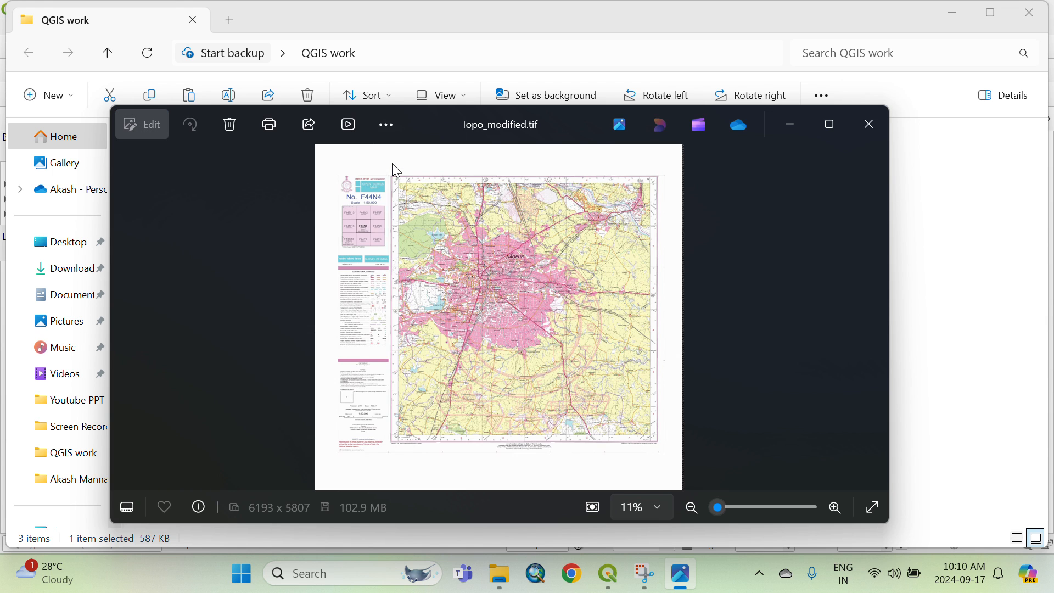
# Examine the gridlines and map details of the Topo_modified toposheet.
pyautogui.scroll(3, 508, 232)
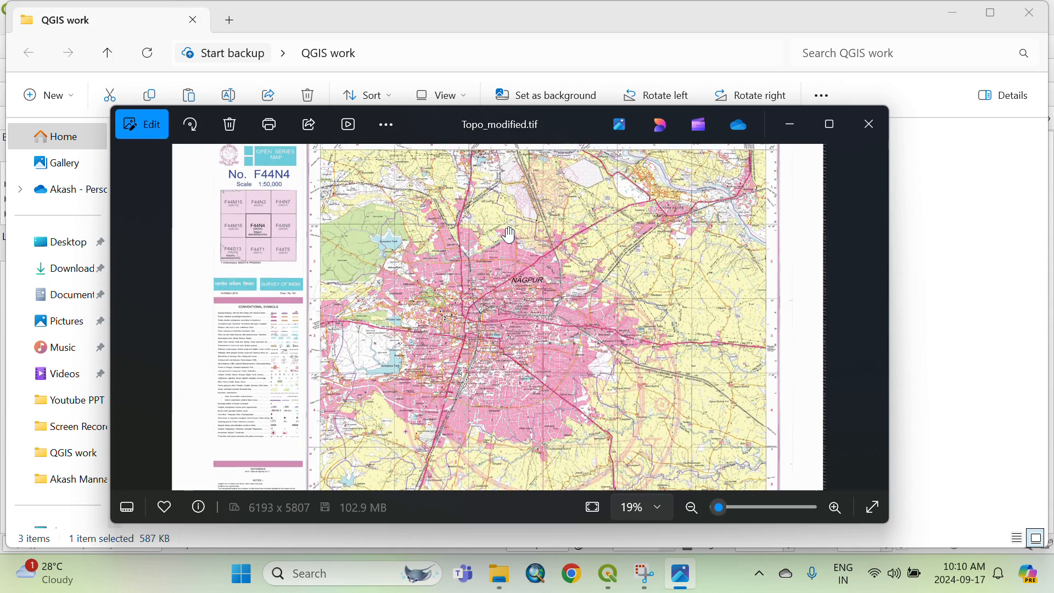
pyautogui.scroll(1, 509, 235)
pyautogui.scroll(-4, 510, 235)
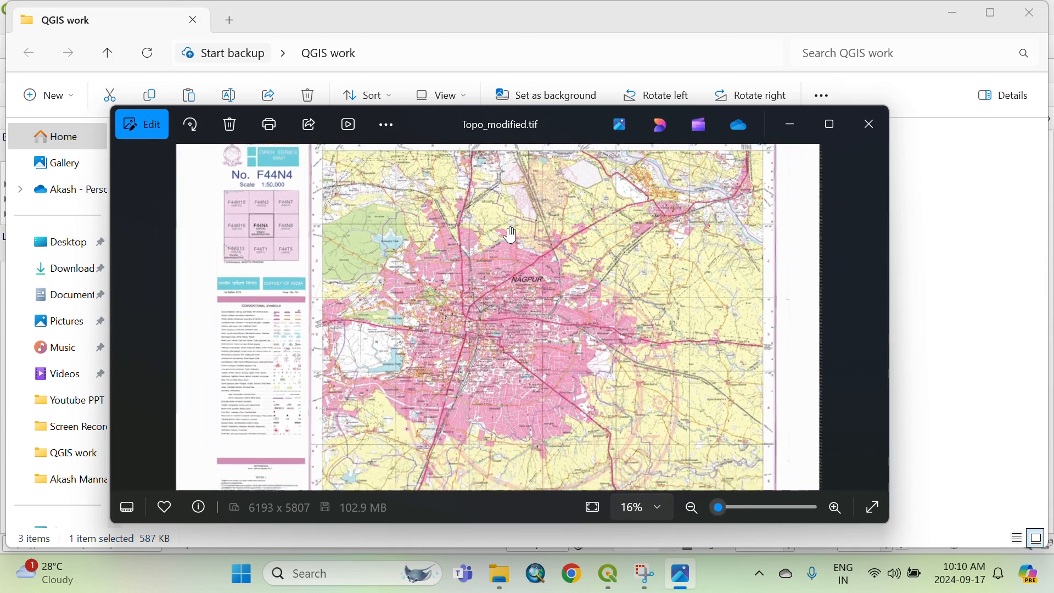
pyautogui.scroll(5, 528, 383)
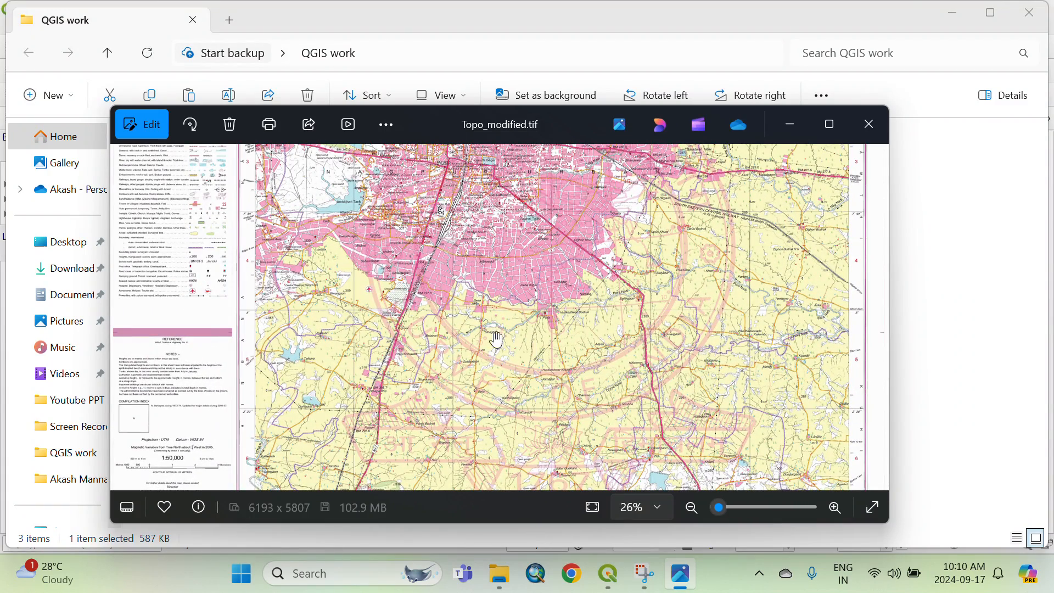
pyautogui.scroll(-3, 464, 301)
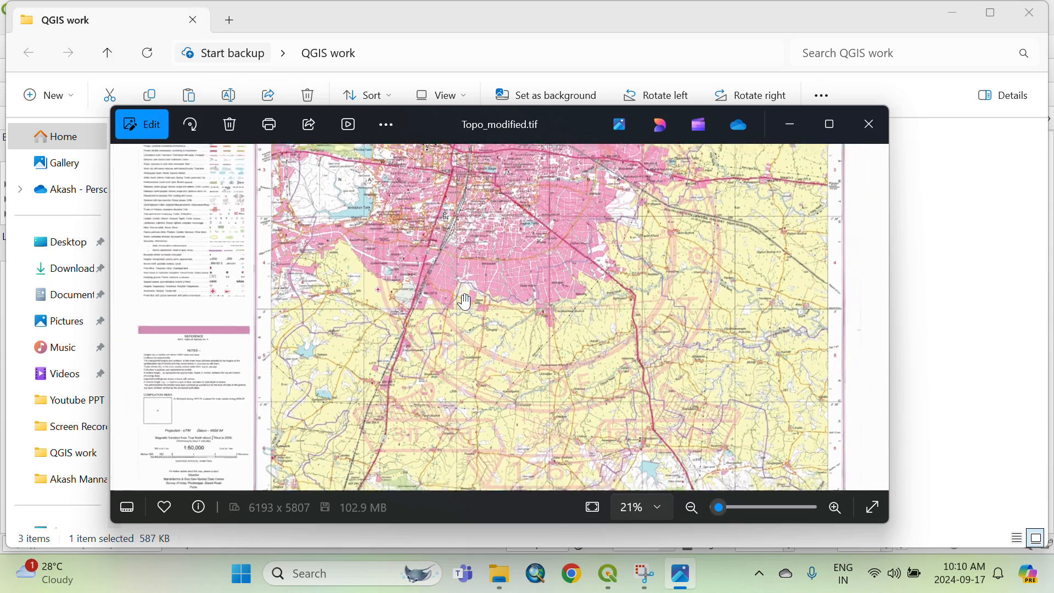
pyautogui.scroll(-2, 465, 302)
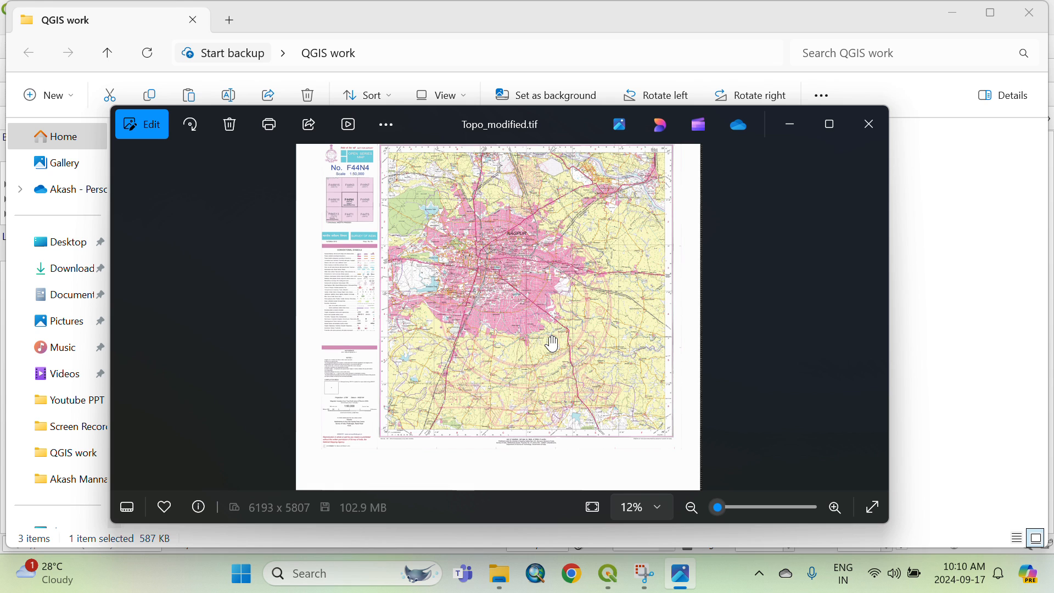
# Go back to the Paschim Medinipur and Bankura district maps and examine their border coordinates and missing gridlines.
pyautogui.press('Right')
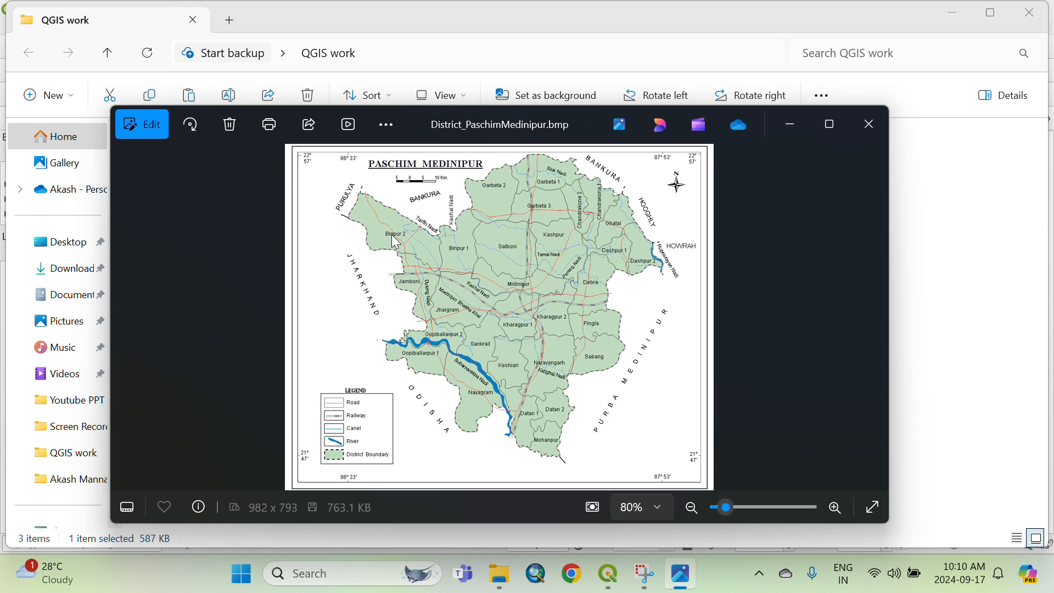
pyautogui.press('Right')
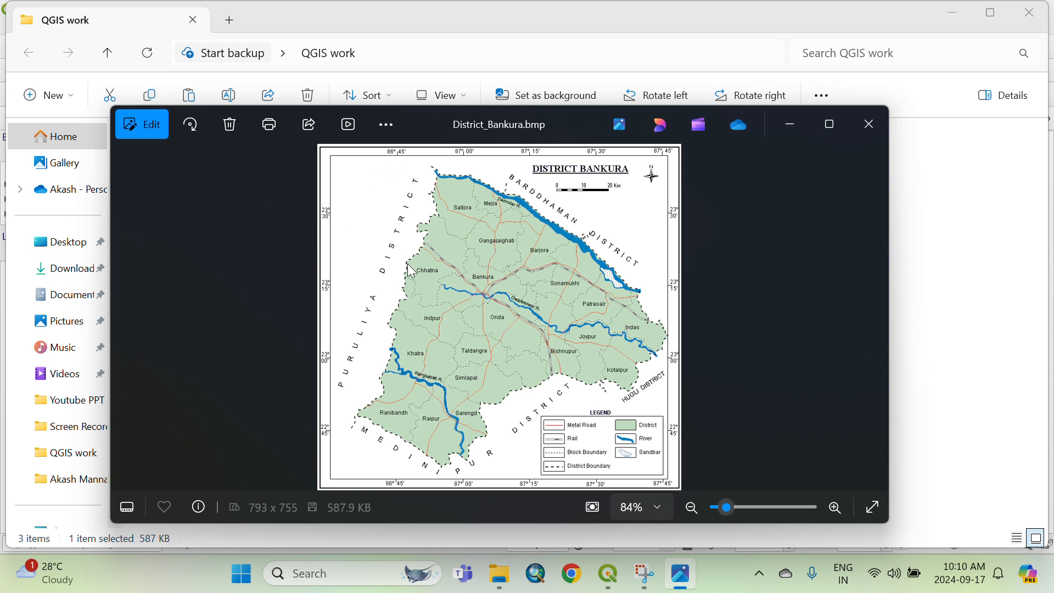
pyautogui.scroll(1, 379, 220)
pyautogui.scroll(1, 378, 222)
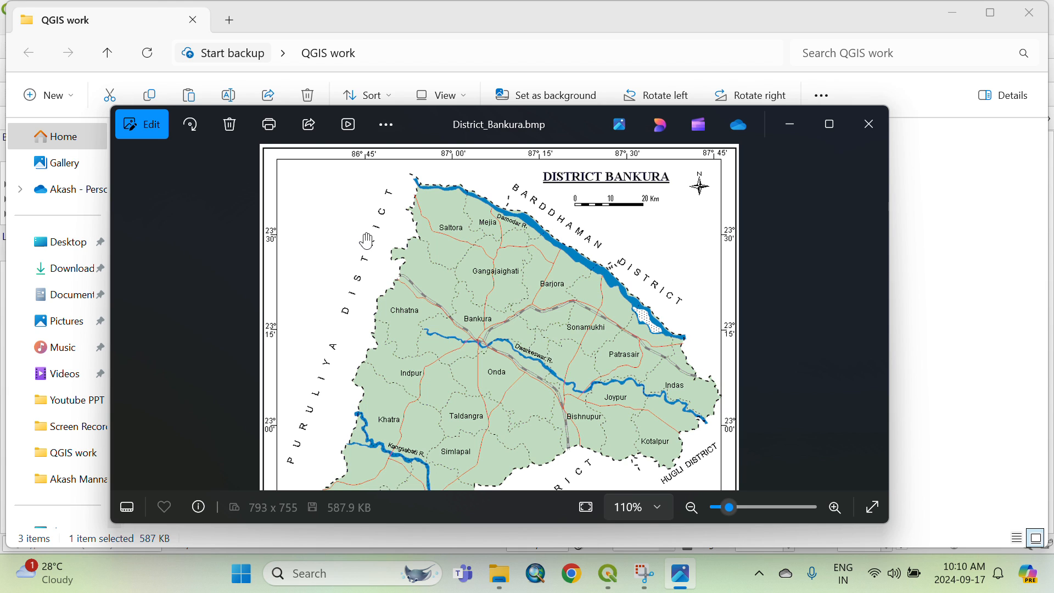
pyautogui.scroll(-2, 389, 232)
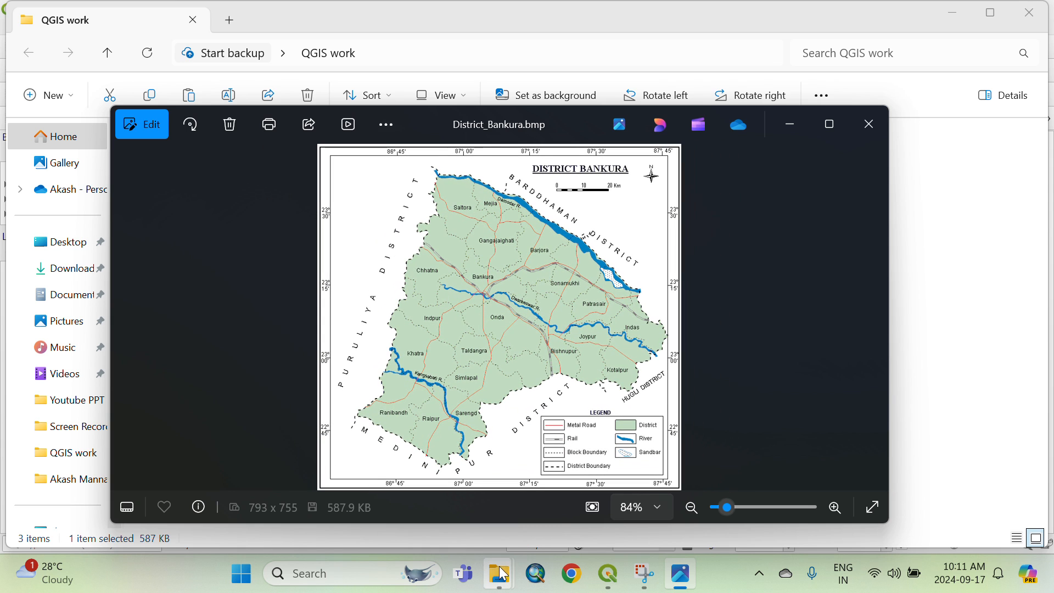
# Launch Paint and open the District_Bankura image from the QGIS work folder.
pyautogui.click(363, 581)
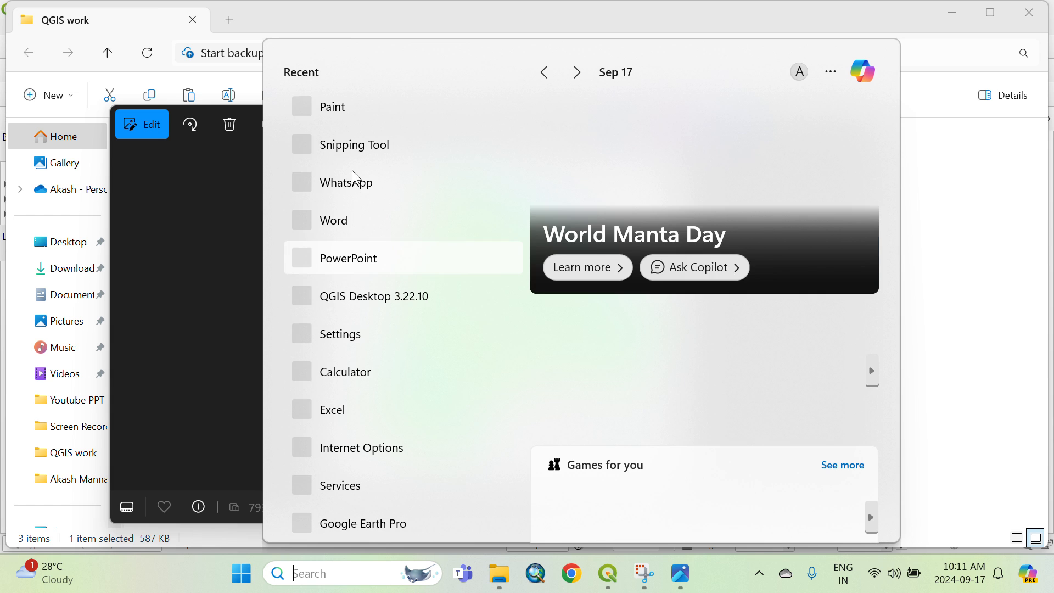
pyautogui.click(354, 110)
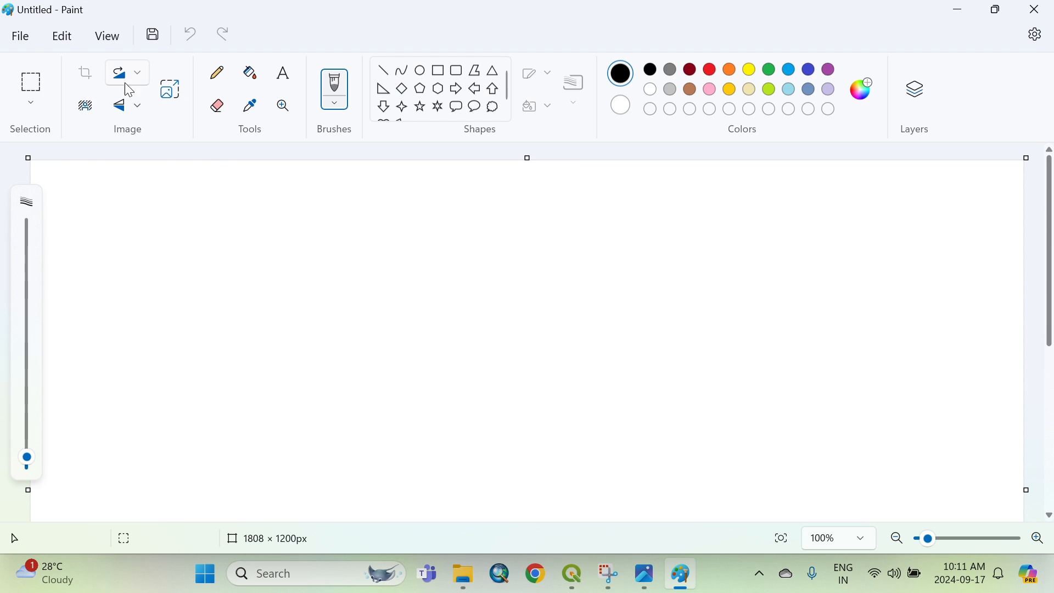
pyautogui.click(21, 36)
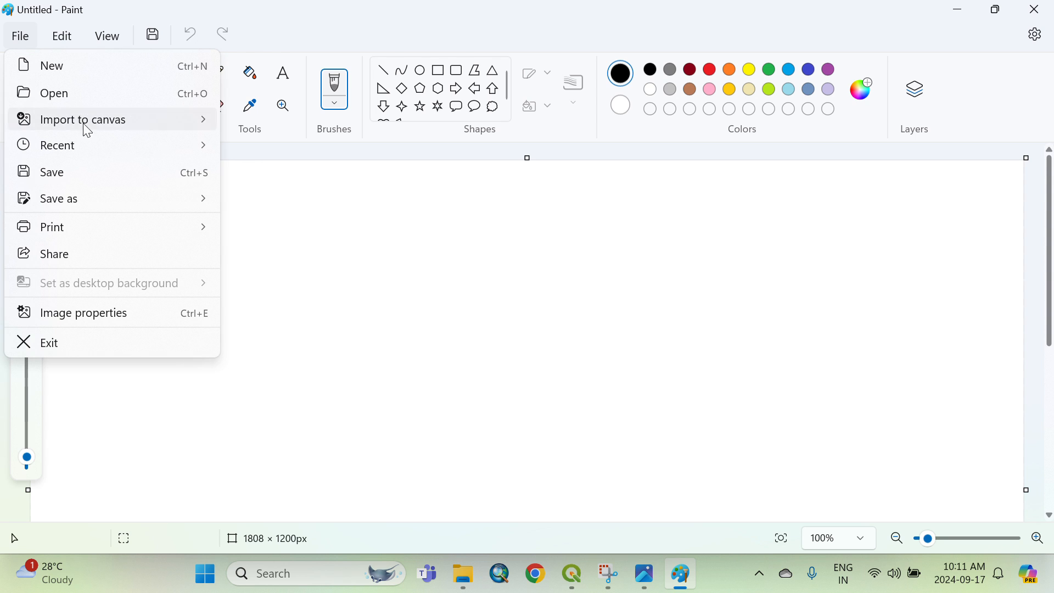
pyautogui.click(70, 94)
pyautogui.click(463, 193)
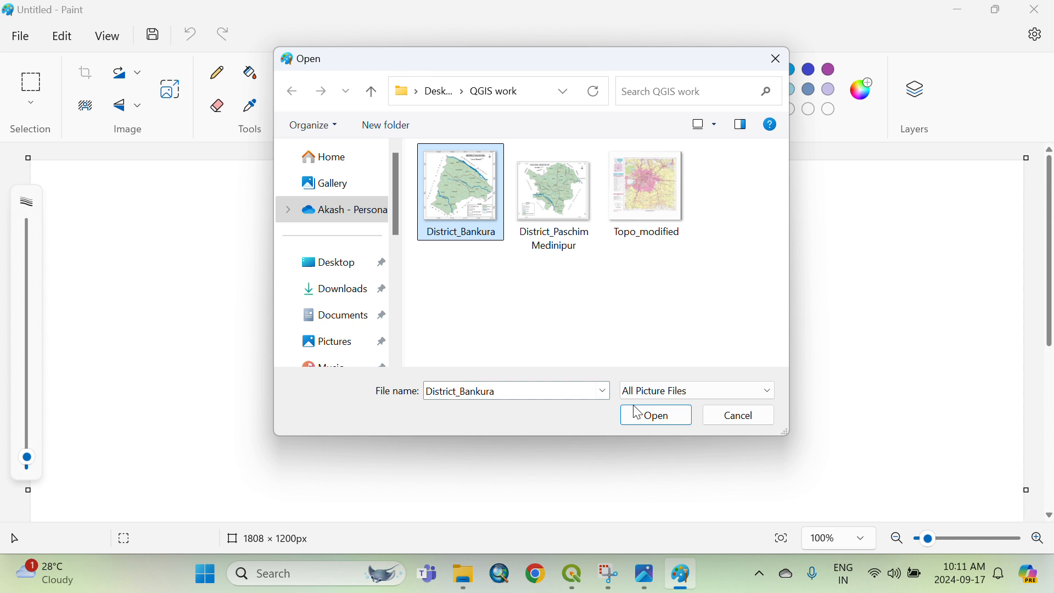
pyautogui.click(658, 415)
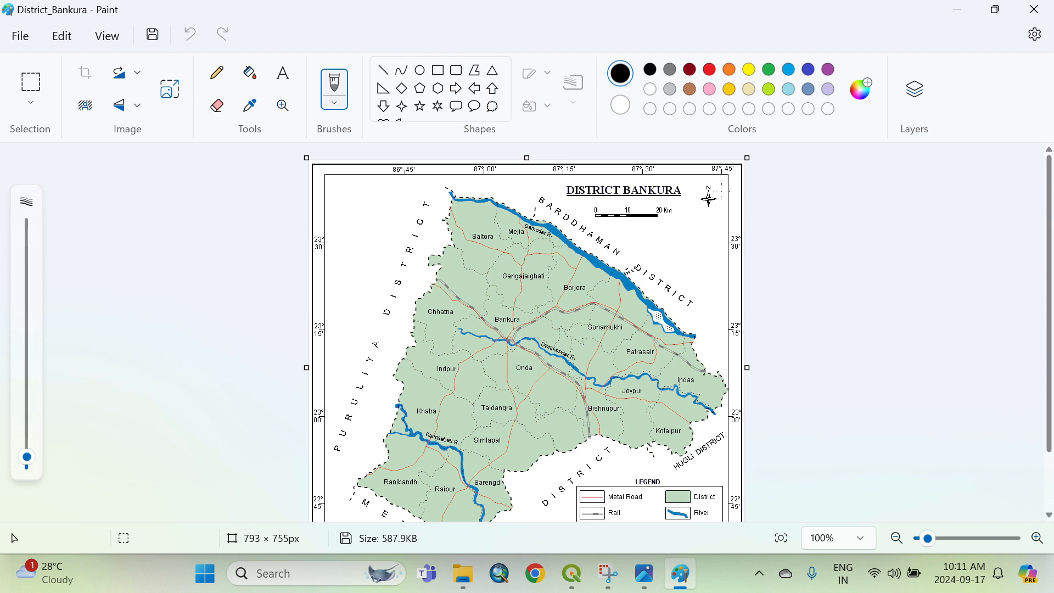
# Draw thin black horizontal lines across the map joining the matching latitude ticks at 23°30', 23°15', 23°00' and 22°45'.
pyautogui.click(384, 70)
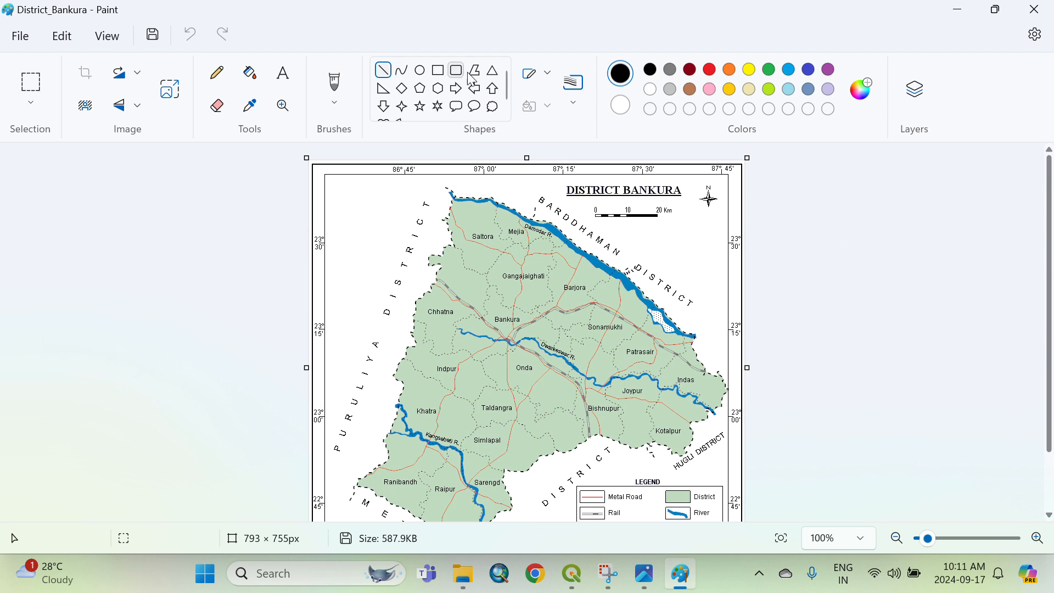
pyautogui.click(570, 103)
pyautogui.click(576, 135)
pyautogui.moveTo(324, 243); pyautogui.dragTo(730, 242)
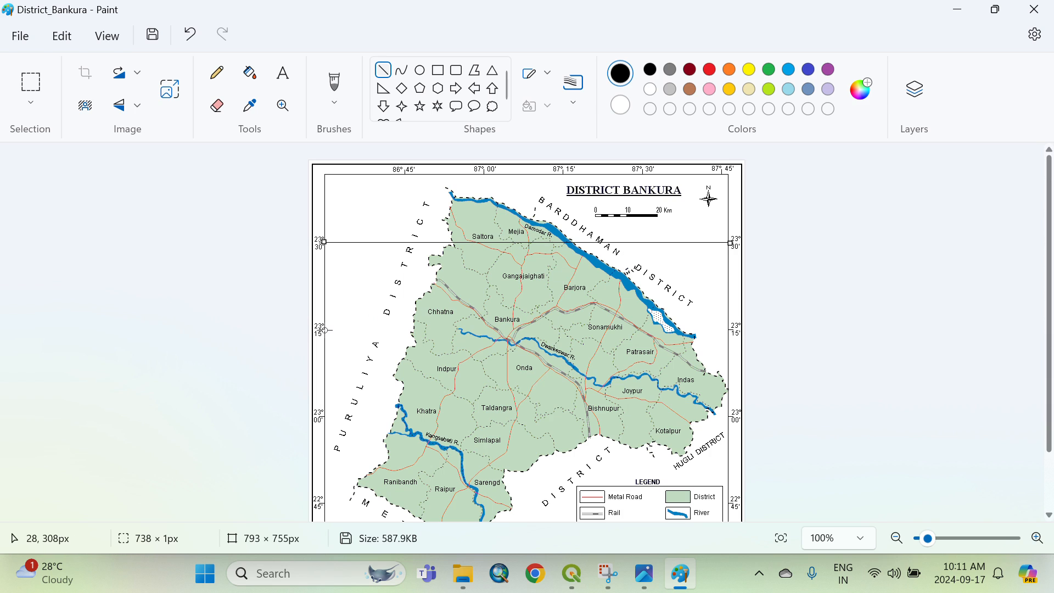
pyautogui.moveTo(325, 330); pyautogui.dragTo(729, 329)
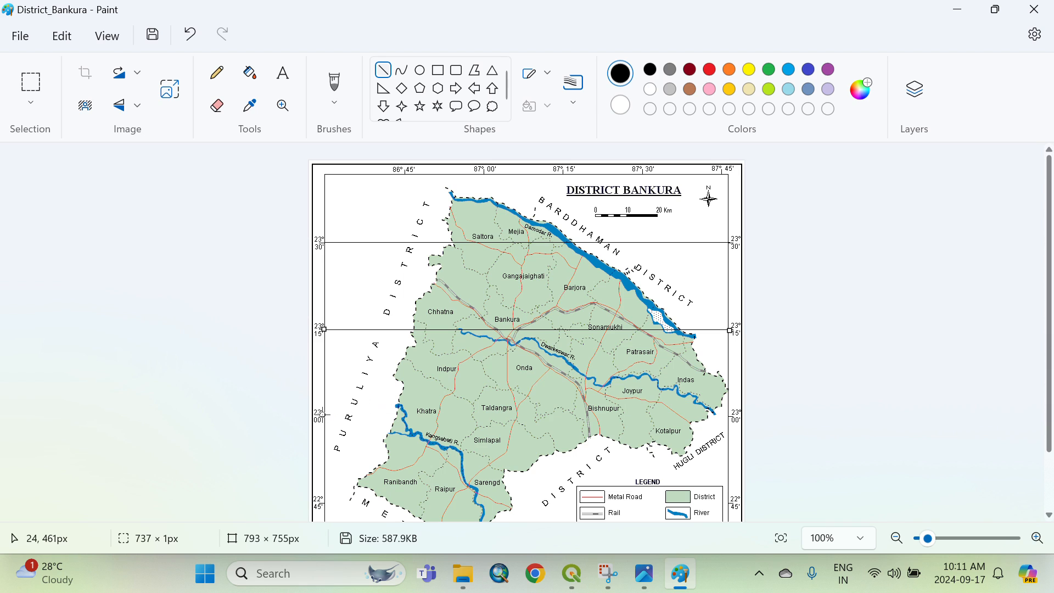
pyautogui.click(327, 416)
pyautogui.moveTo(327, 416); pyautogui.dragTo(728, 418)
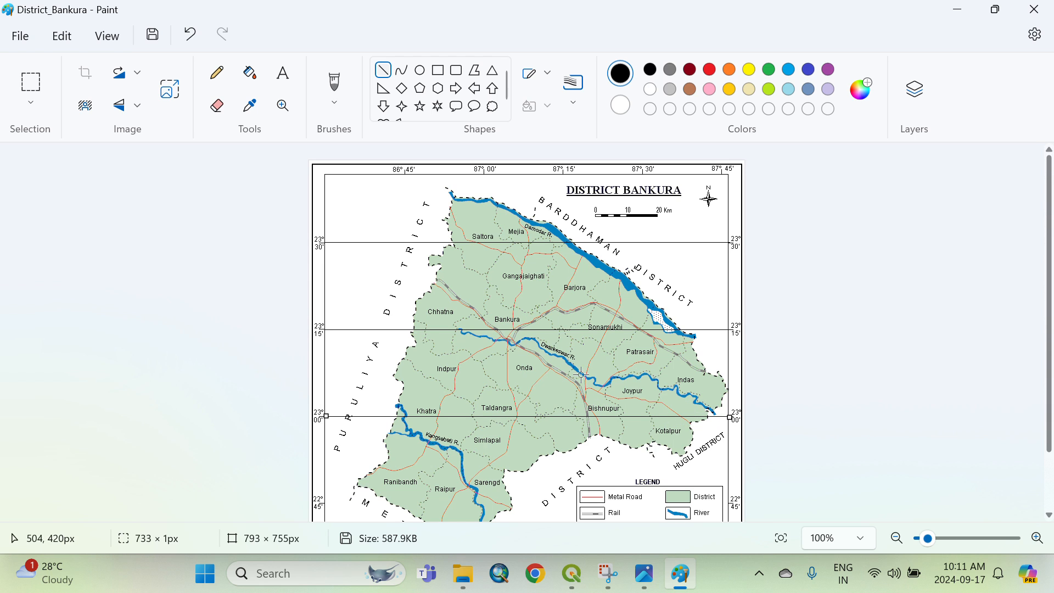
pyautogui.scroll(-3, 578, 322)
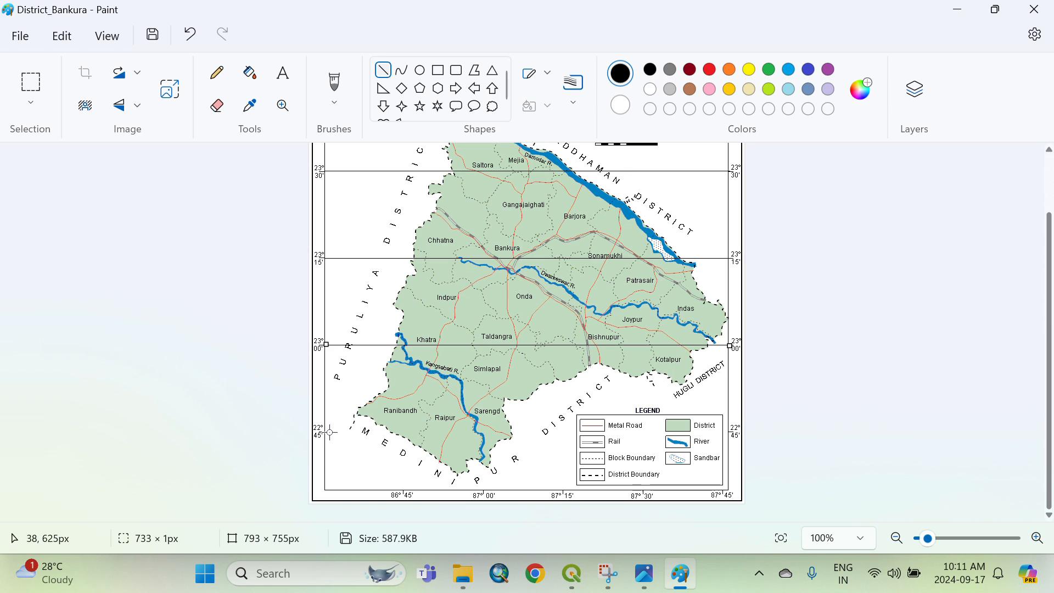
pyautogui.moveTo(324, 432); pyautogui.dragTo(731, 433)
# Check the finished gridlines over the map and save the image as a PNG named District_Bankura1 in the QGIS work folder.
pyautogui.scroll(3, 429, 231)
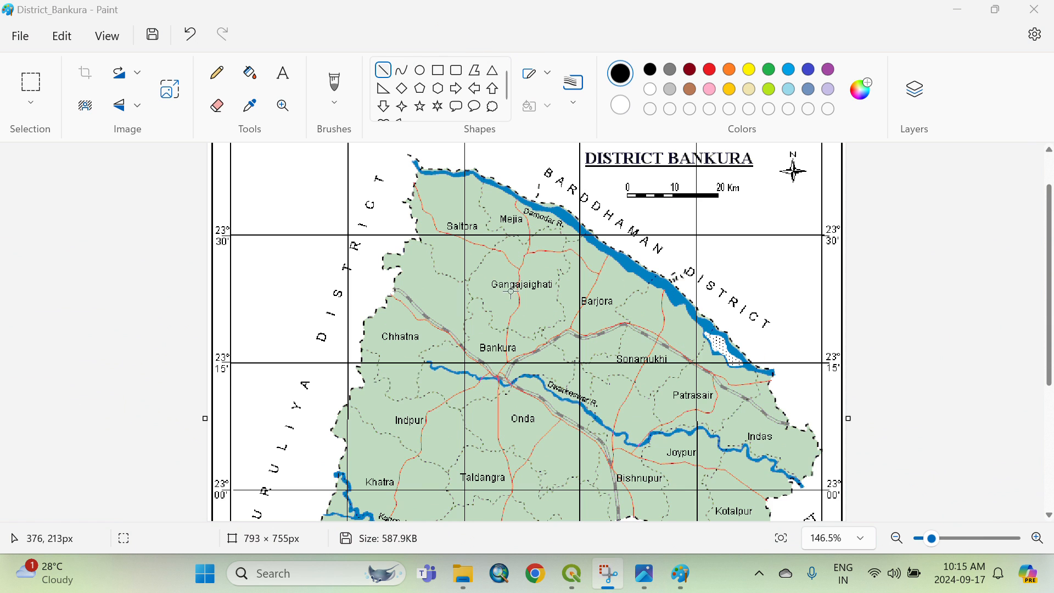
pyautogui.scroll(2, 507, 337)
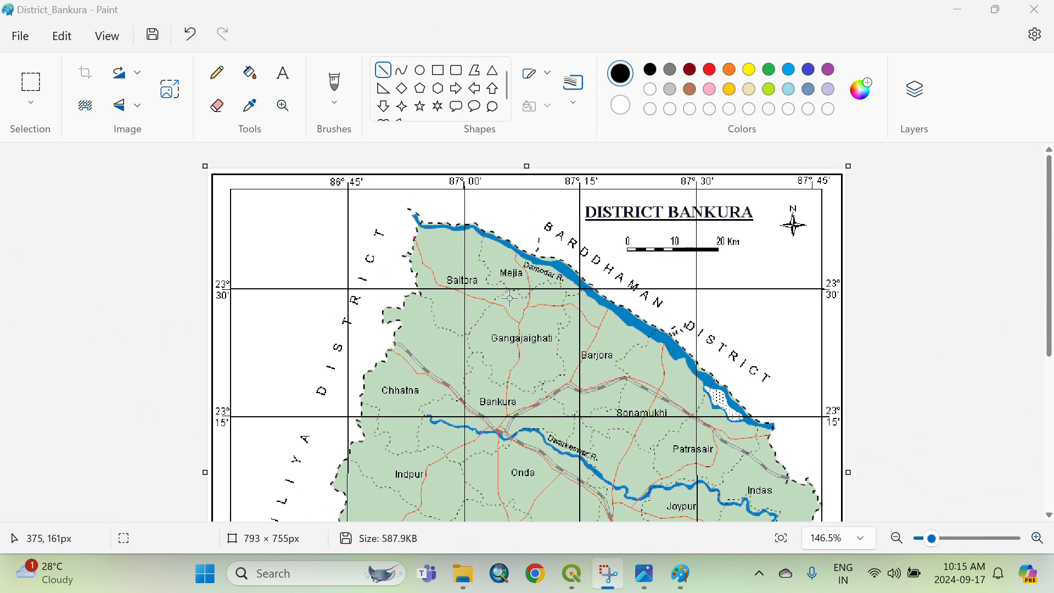
pyautogui.scroll(-2, 507, 337)
pyautogui.scroll(2, 507, 337)
pyautogui.scroll(-5, 507, 338)
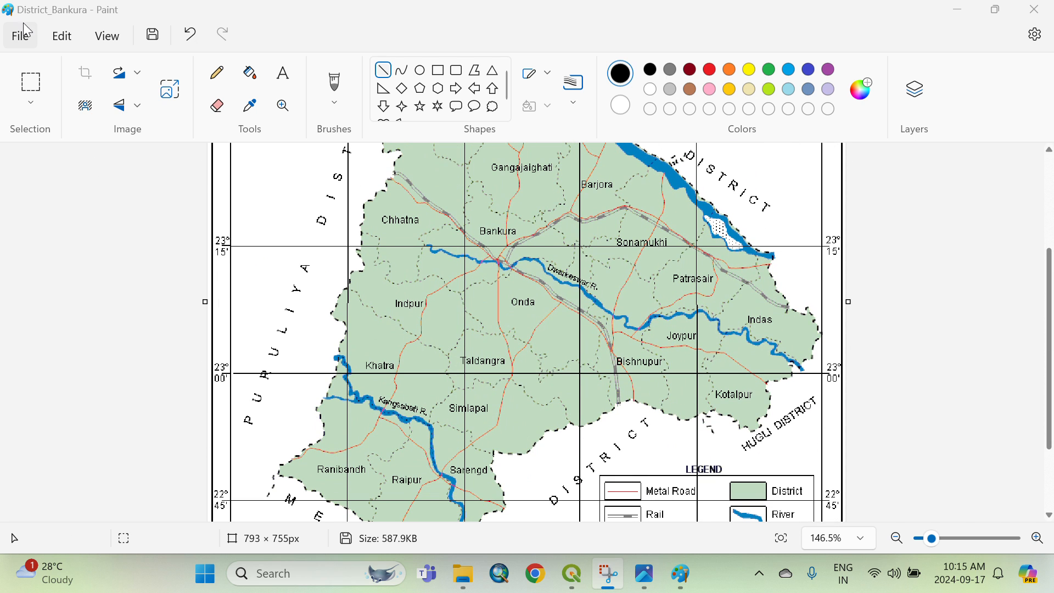
pyautogui.click(25, 38)
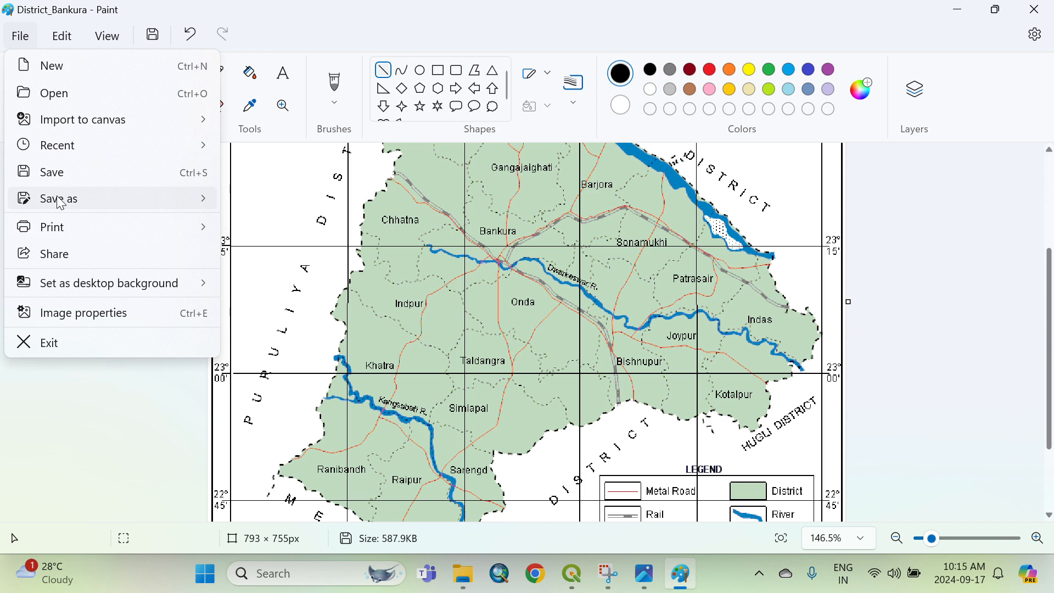
pyautogui.click(44, 199)
pyautogui.click(244, 203)
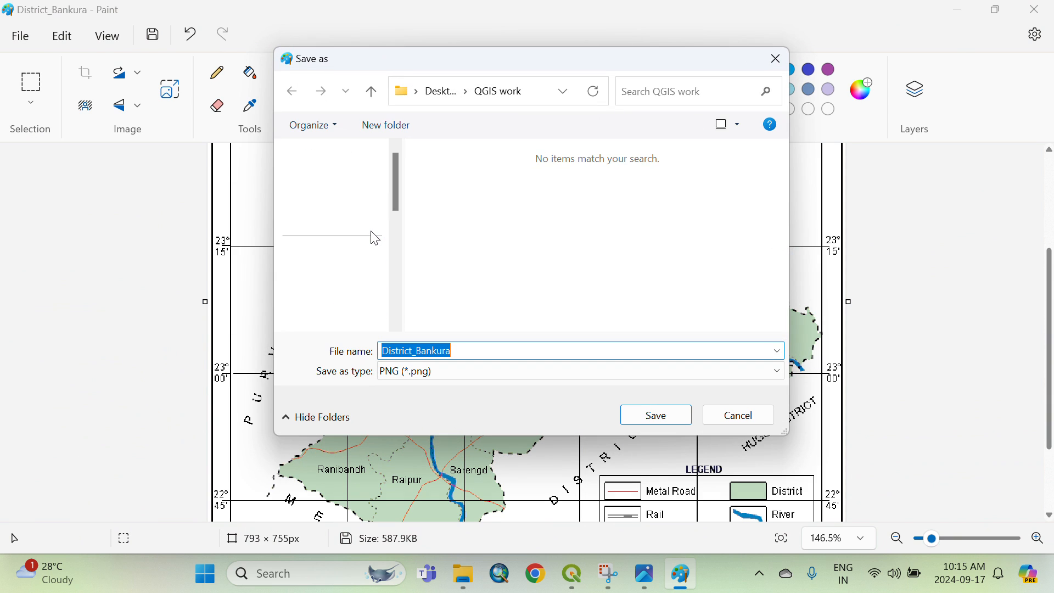
pyautogui.click(468, 352)
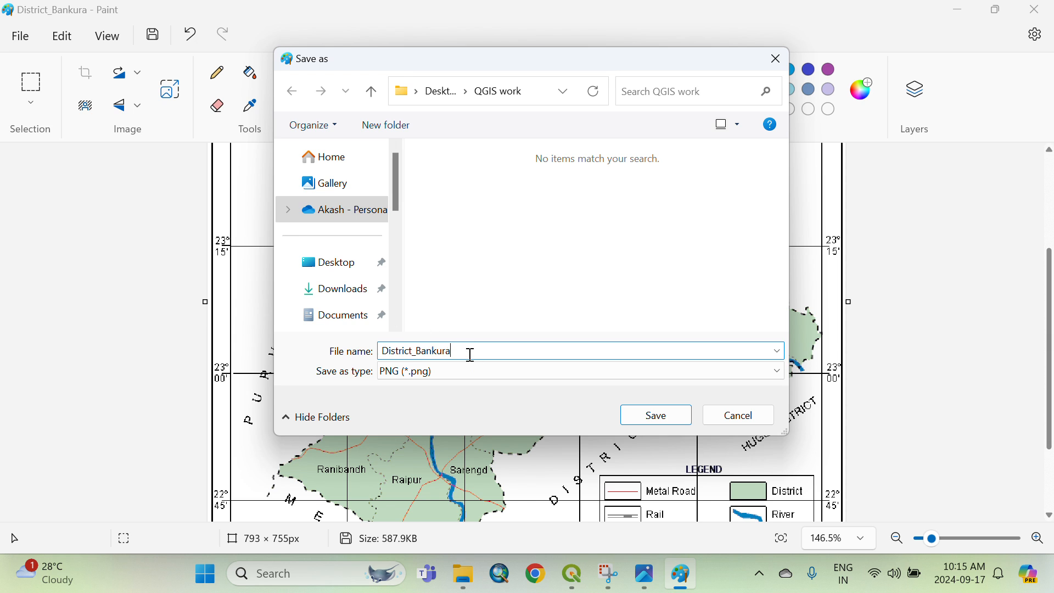
pyautogui.hotkey('ctrl', 'a')
pyautogui.press('BackSpace')
pyautogui.write('District_Bankura1')
pyautogui.click(663, 421)
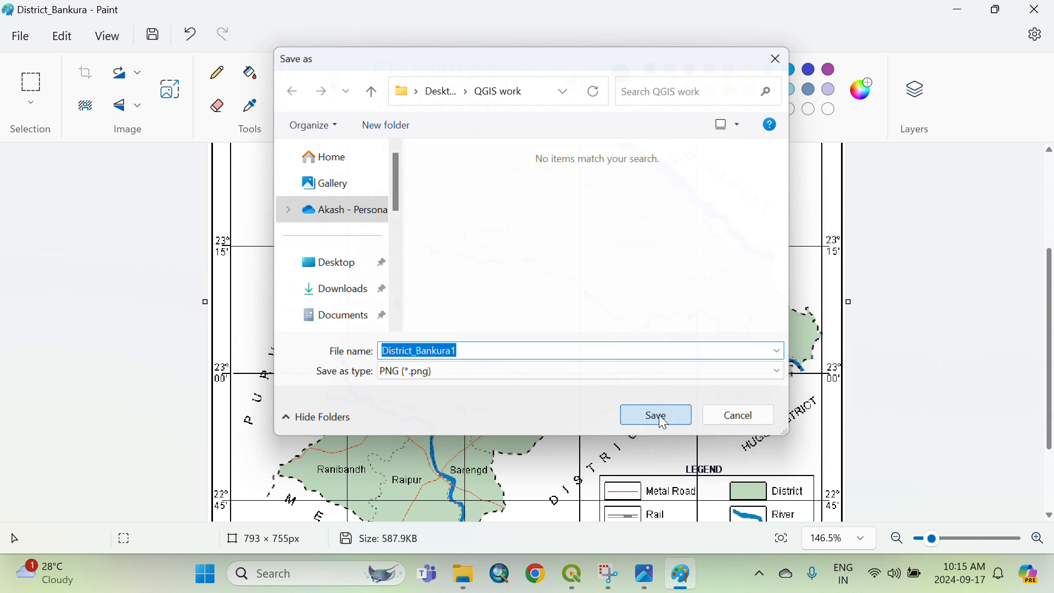
# Minimize Paint, close the original map preview, and view the saved District_Bankura1 image from the QGIS work folder.
pyautogui.click(967, 11)
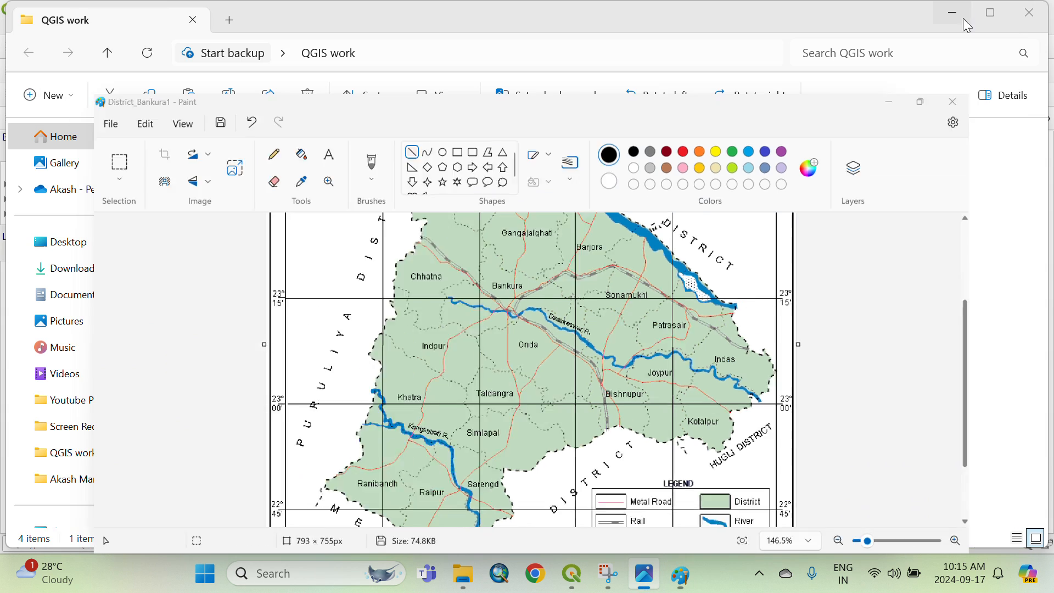
pyautogui.click(870, 125)
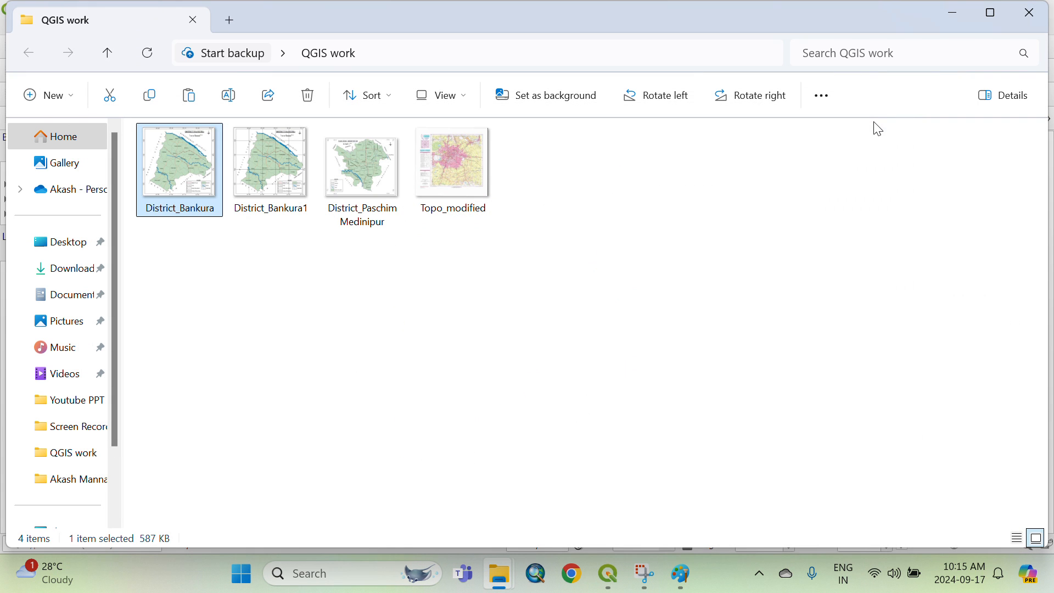
pyautogui.doubleClick(256, 174)
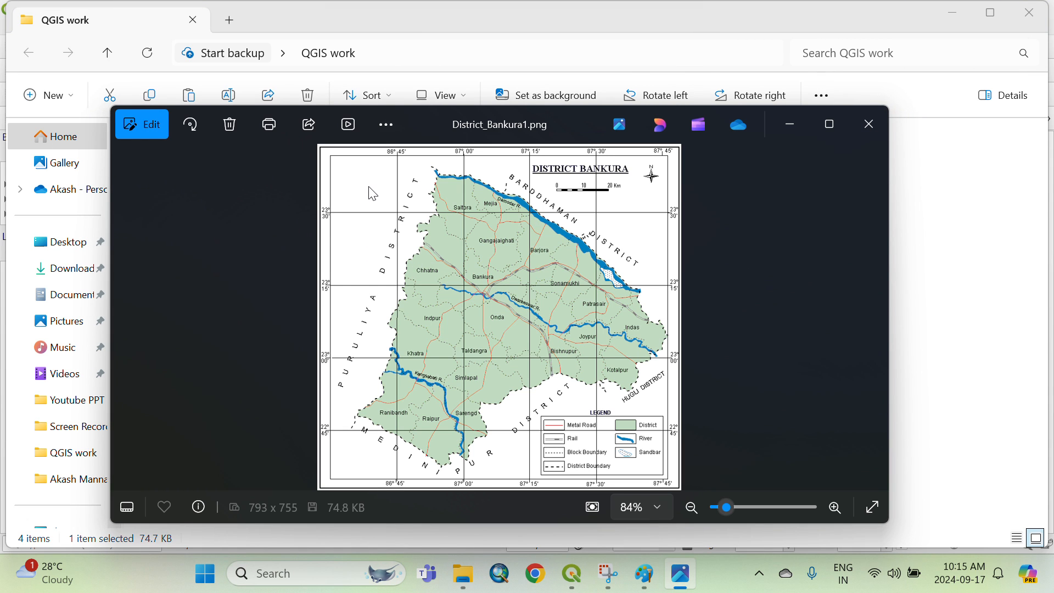
pyautogui.click(856, 135)
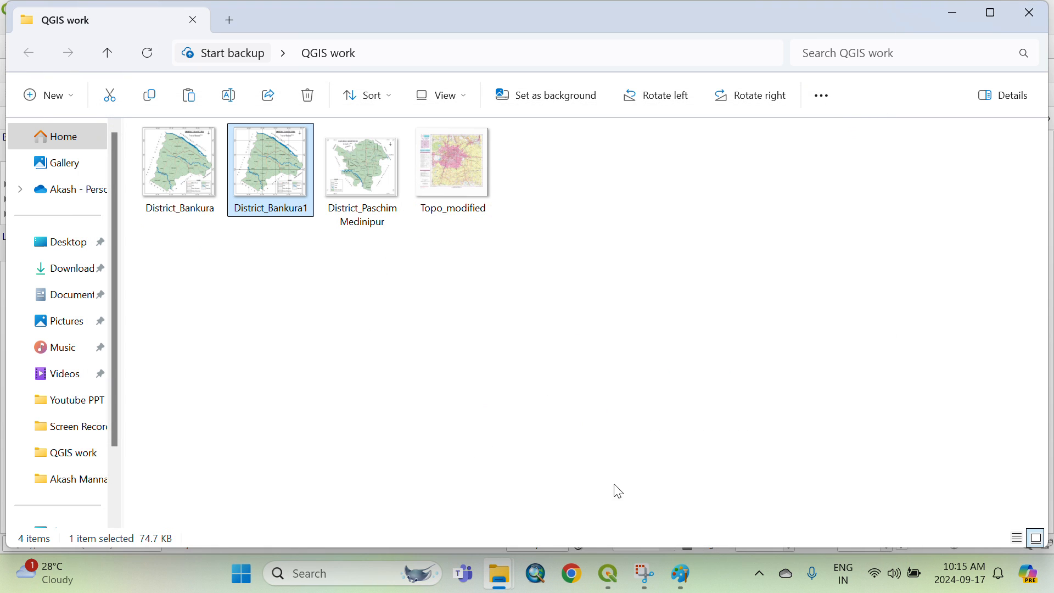
# Switch to QGIS and open the Georeferencer for raster data.
pyautogui.click(609, 583)
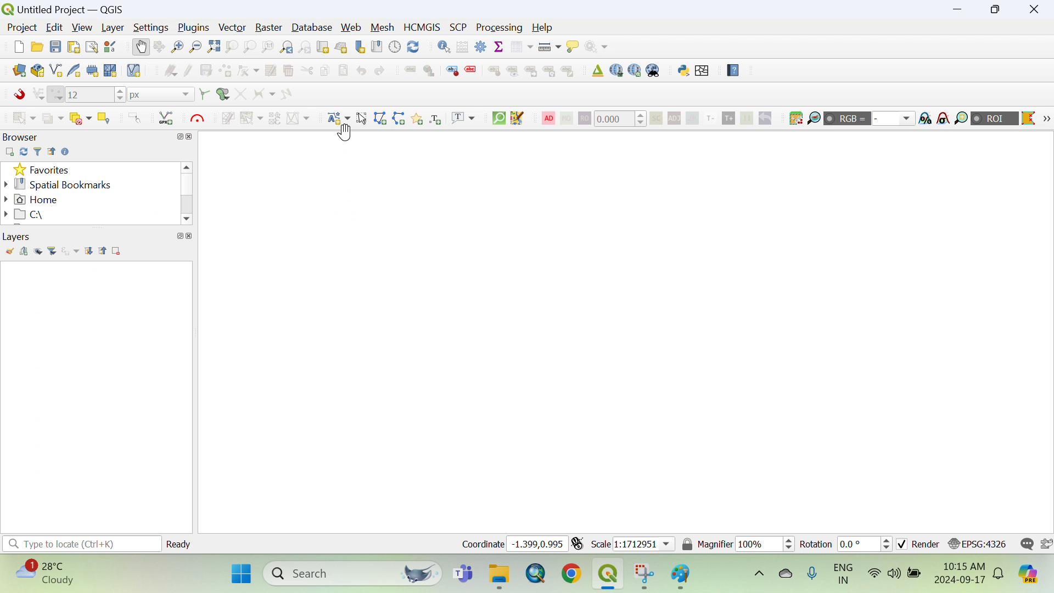
pyautogui.click(270, 29)
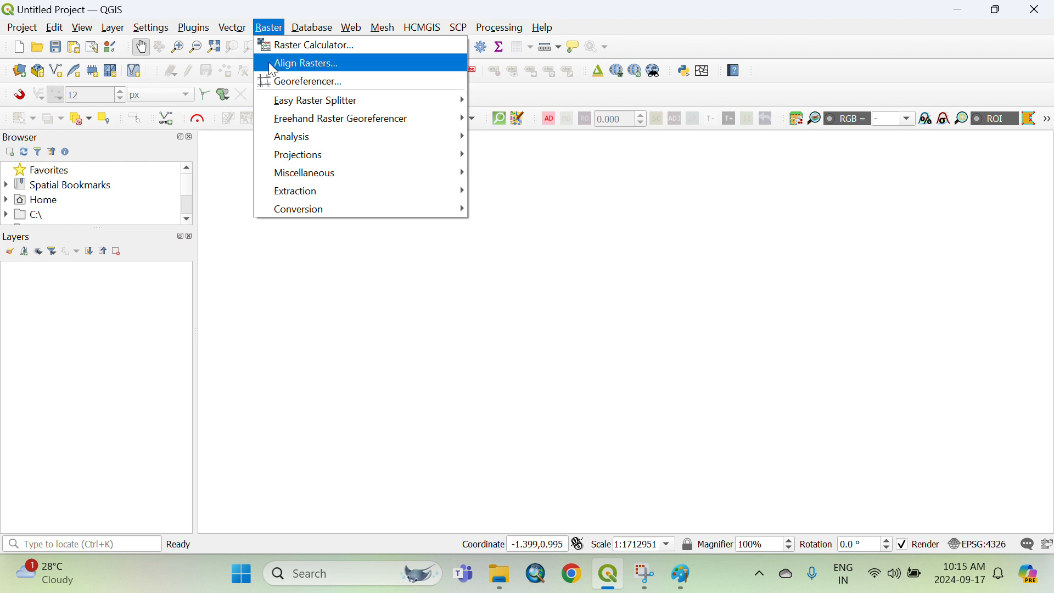
pyautogui.moveTo(193, 34)
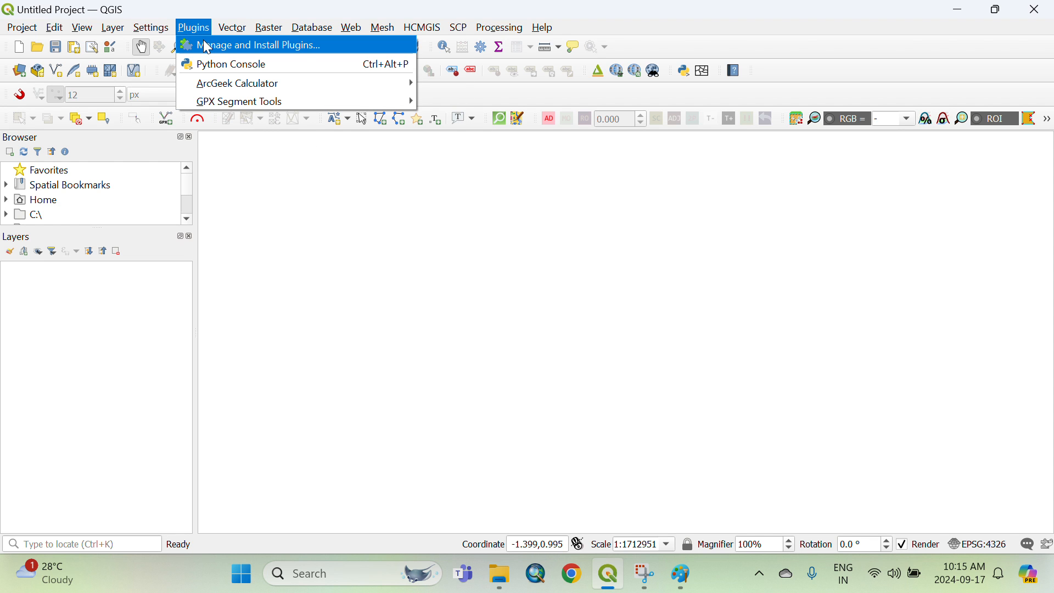
pyautogui.moveTo(276, 31)
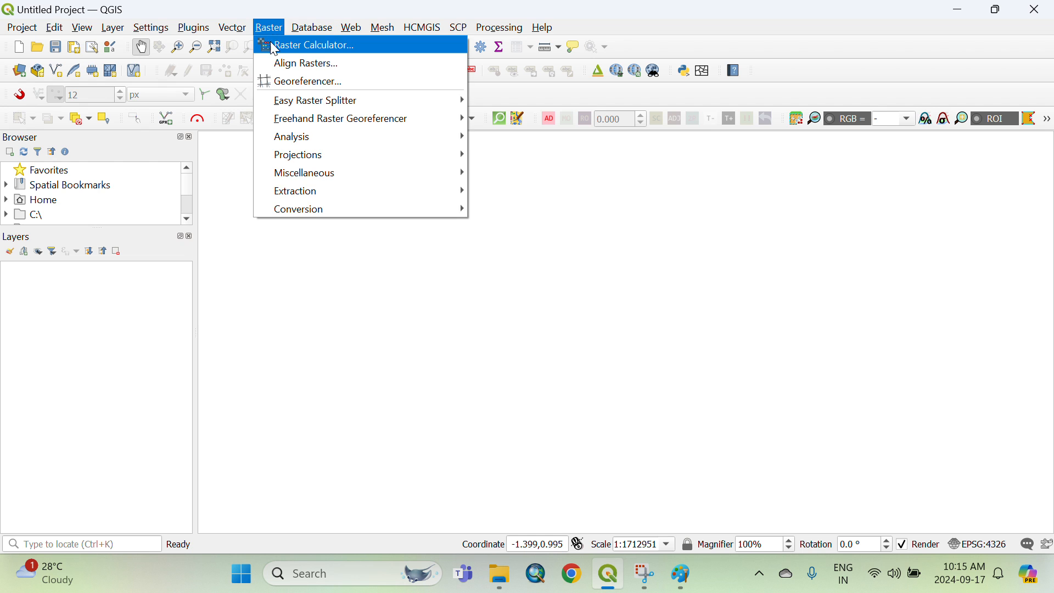
pyautogui.click(281, 82)
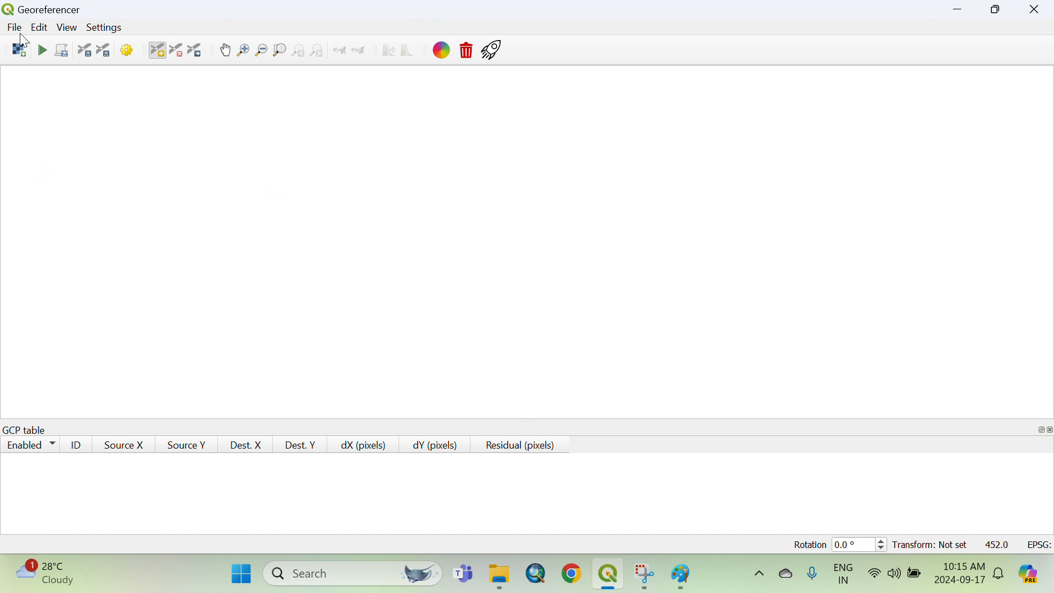
# Load the District_Bankura1 image from the QGIS work folder as the raster for georeferencing.
pyautogui.click(18, 32)
pyautogui.click(42, 60)
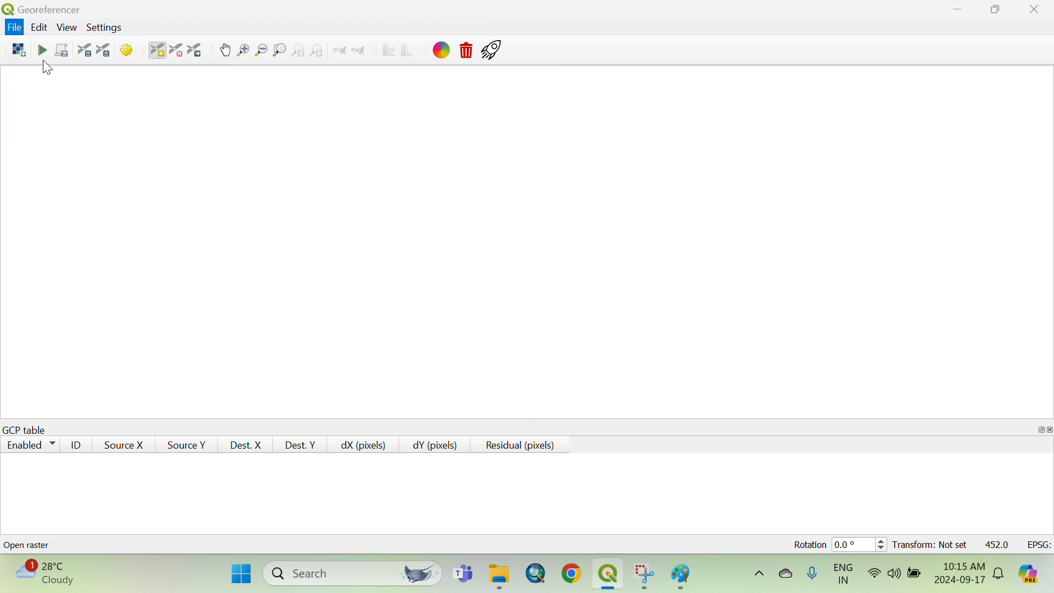
pyautogui.click(282, 175)
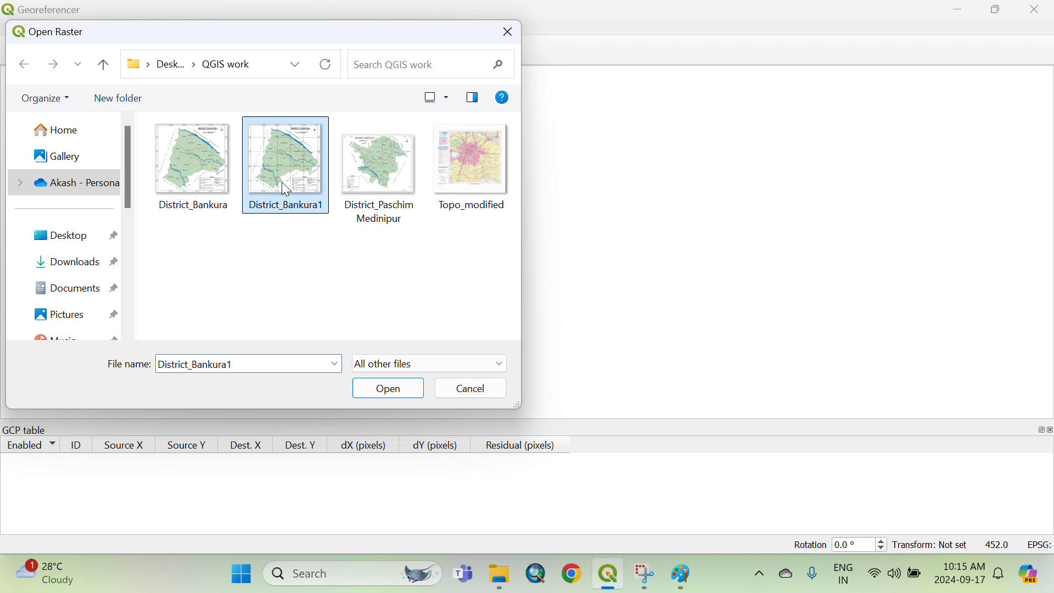
pyautogui.click(391, 390)
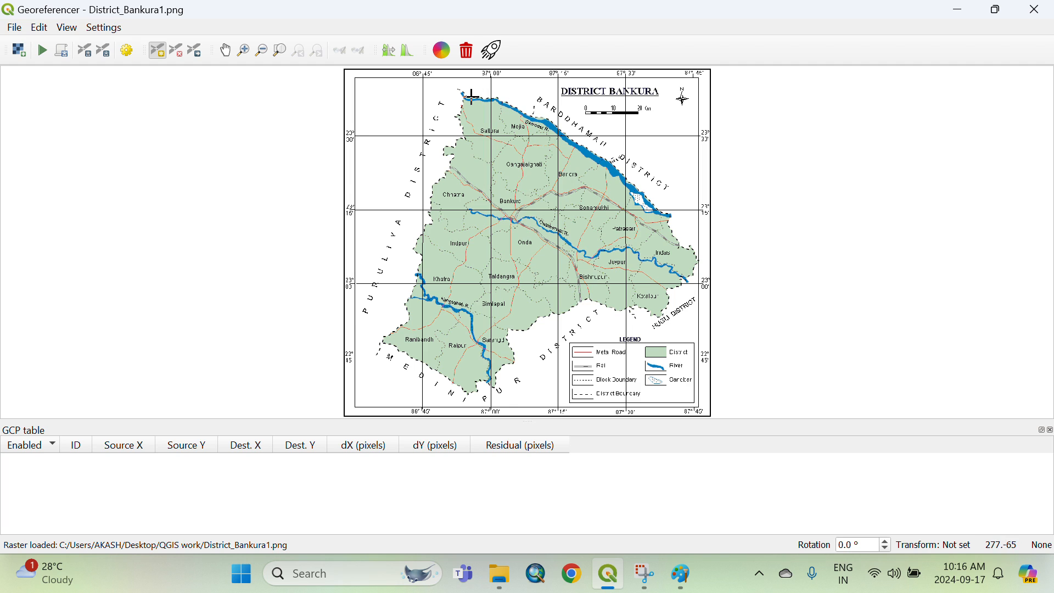
# Place a control point where the 86°45' longitude and 23°30' latitude gridlines cross, keeping the coordinate dialog clear of the map.
pyautogui.click(159, 61)
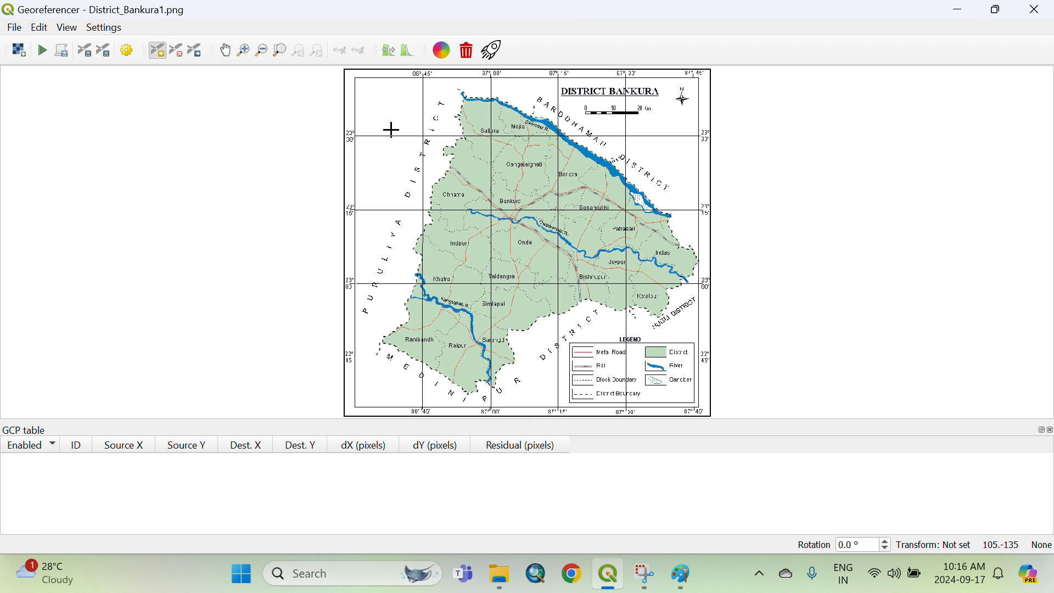
pyautogui.scroll(1, 414, 132)
pyautogui.scroll(-1, 438, 219)
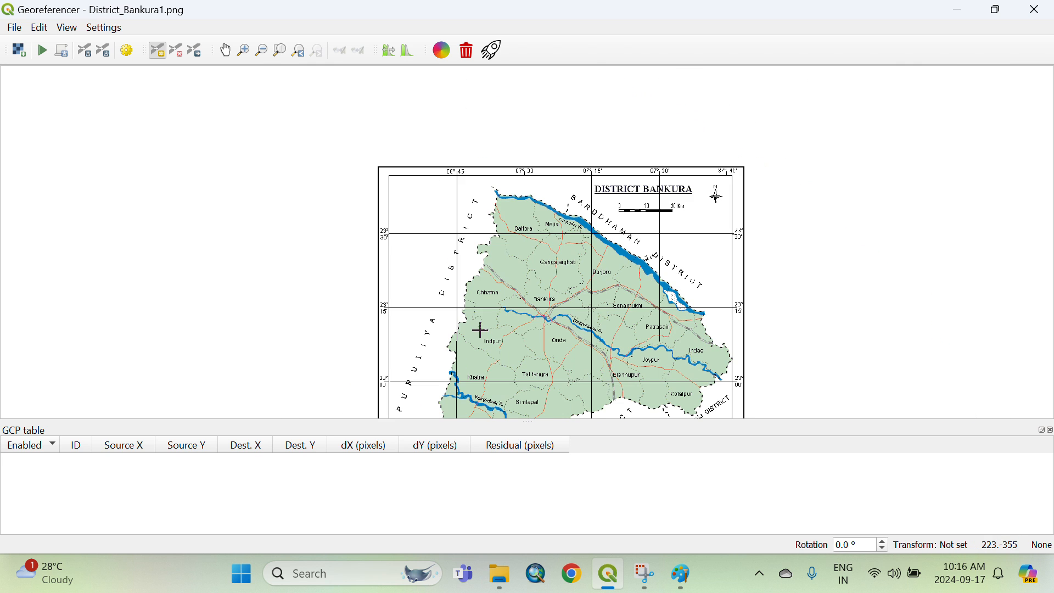
pyautogui.scroll(1, 472, 220)
pyautogui.scroll(1, 477, 215)
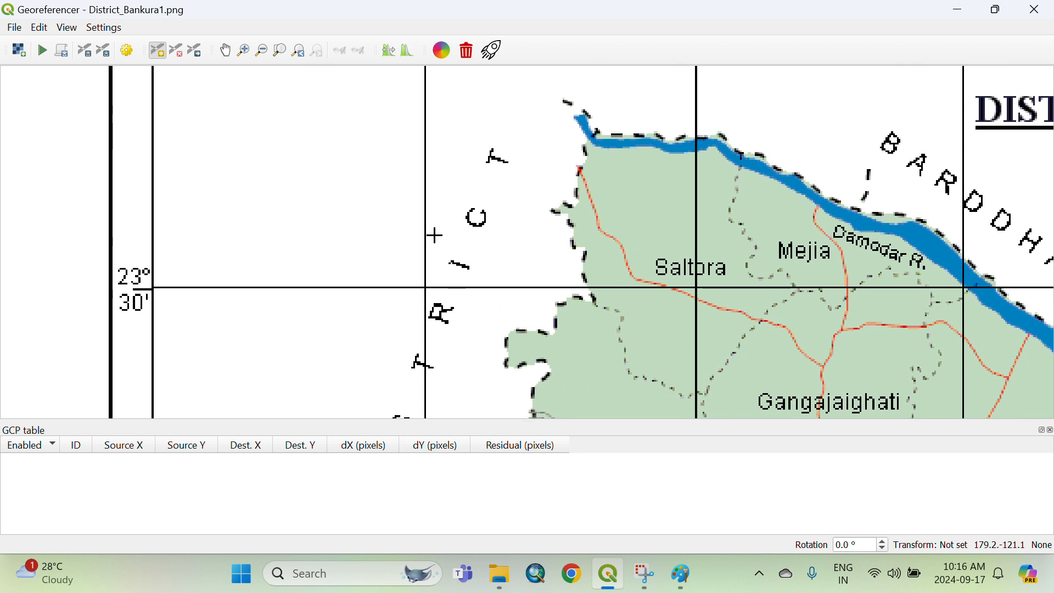
pyautogui.click(426, 287)
pyautogui.scroll(-1, 615, 222)
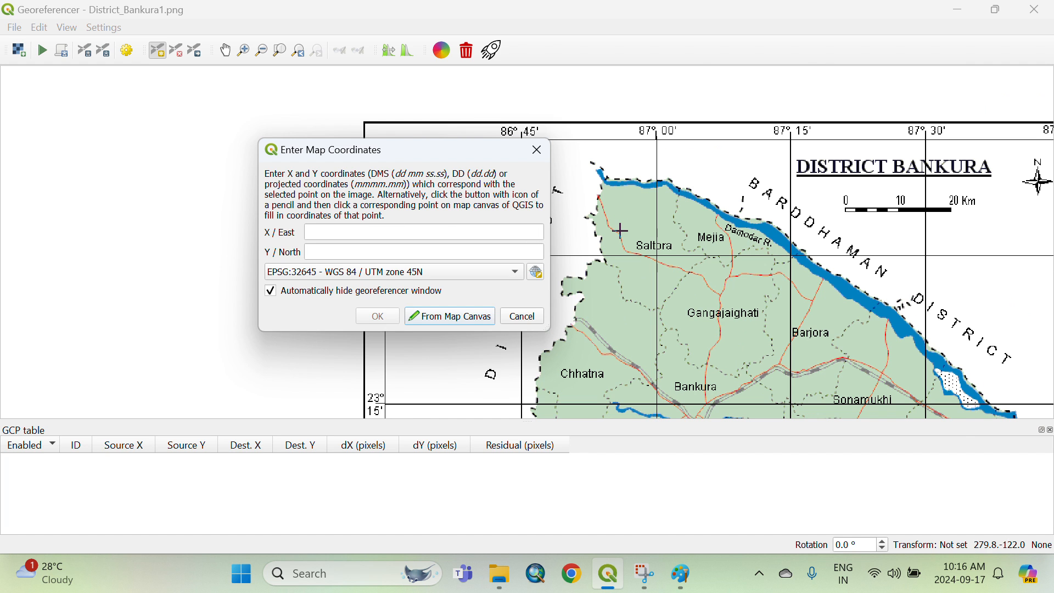
pyautogui.moveTo(407, 148); pyautogui.dragTo(207, 129)
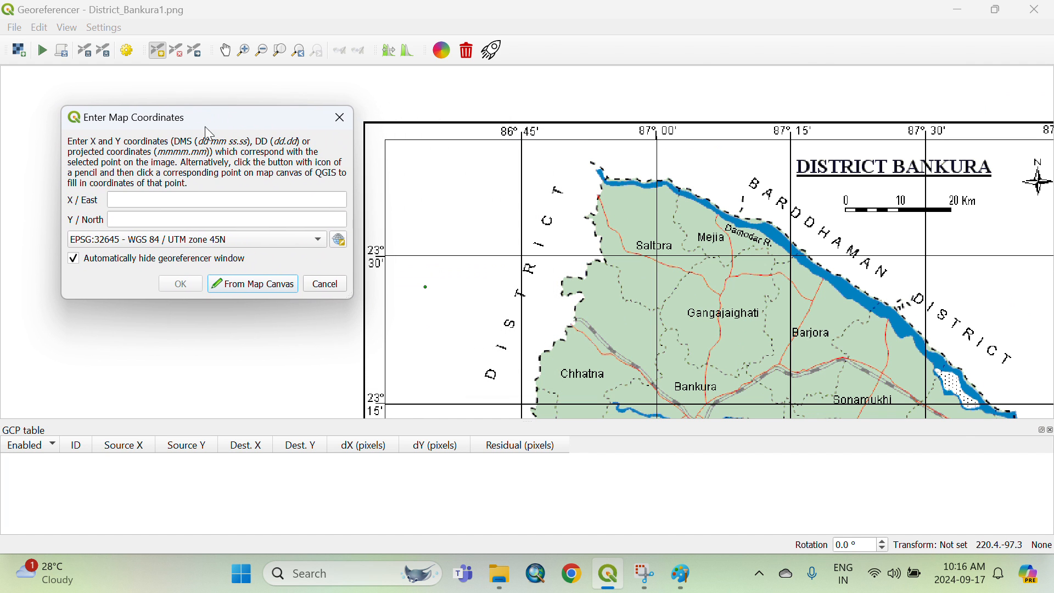
# Enter 86 45 as the X / East and 23 30 as the Y / North coordinate of the control point.
pyautogui.click(158, 198)
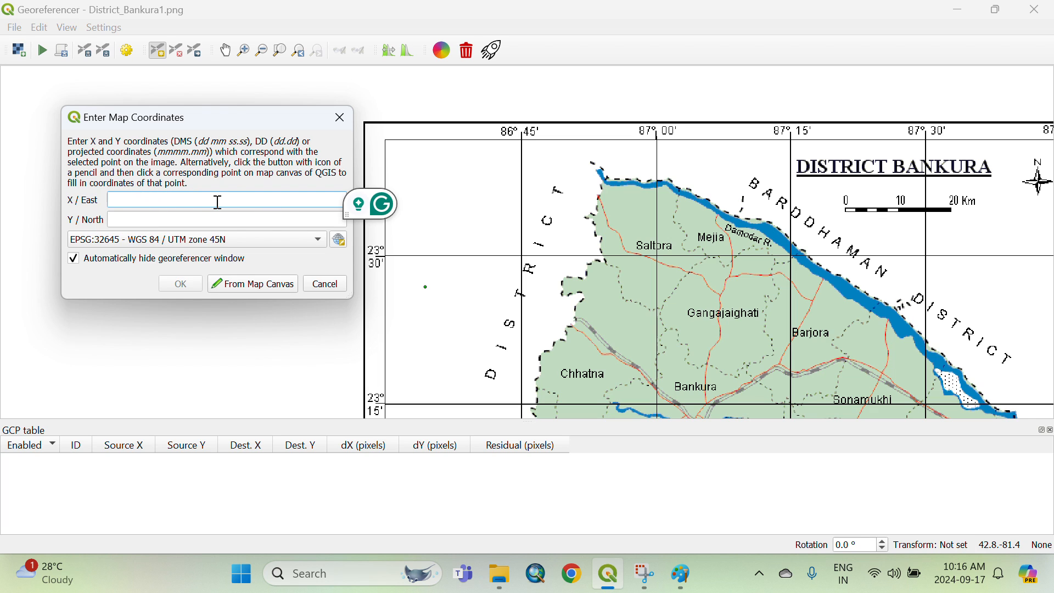
pyautogui.write('86 45')
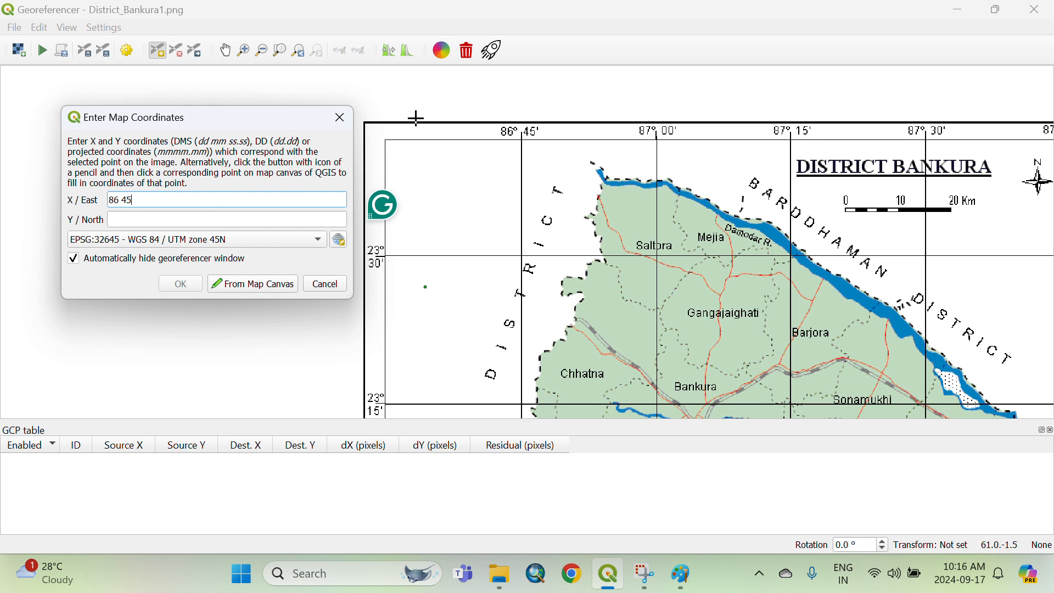
pyautogui.scroll(1, 528, 132)
pyautogui.scroll(1, 528, 132)
pyautogui.scroll(-1, 528, 132)
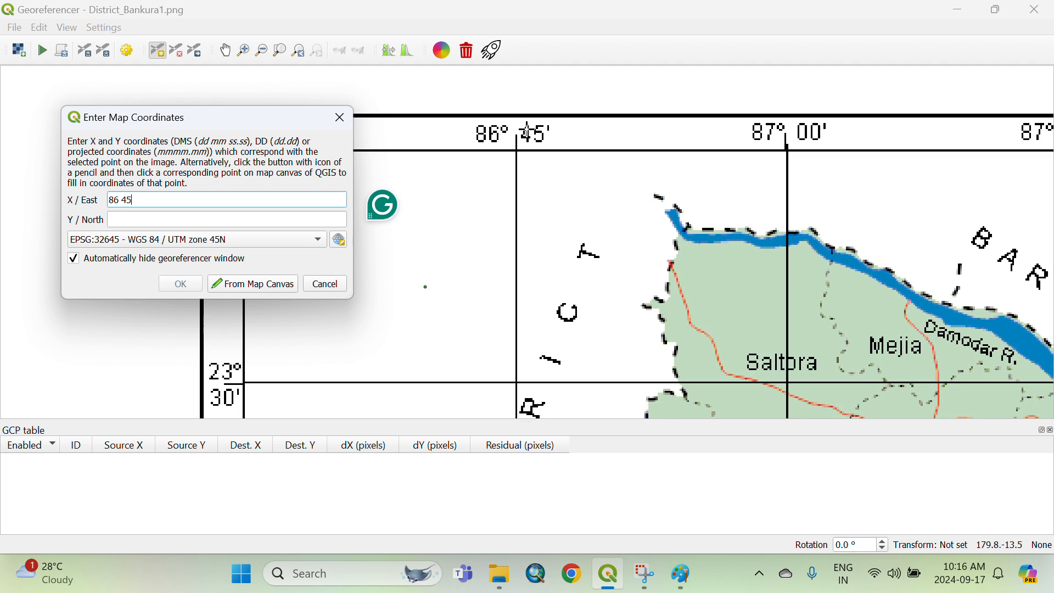
pyautogui.scroll(-1, 528, 132)
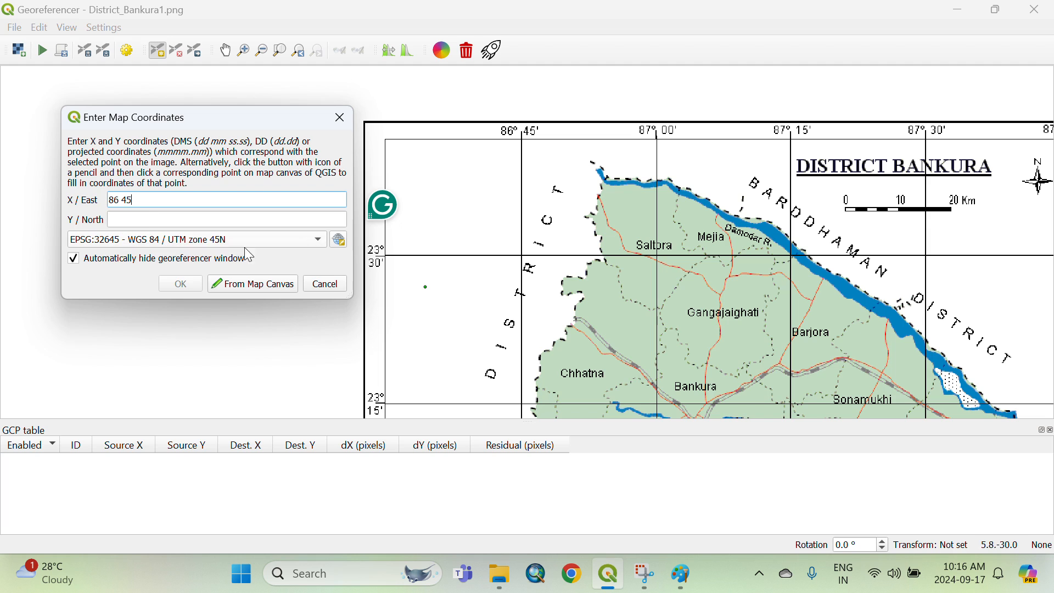
pyautogui.click(142, 220)
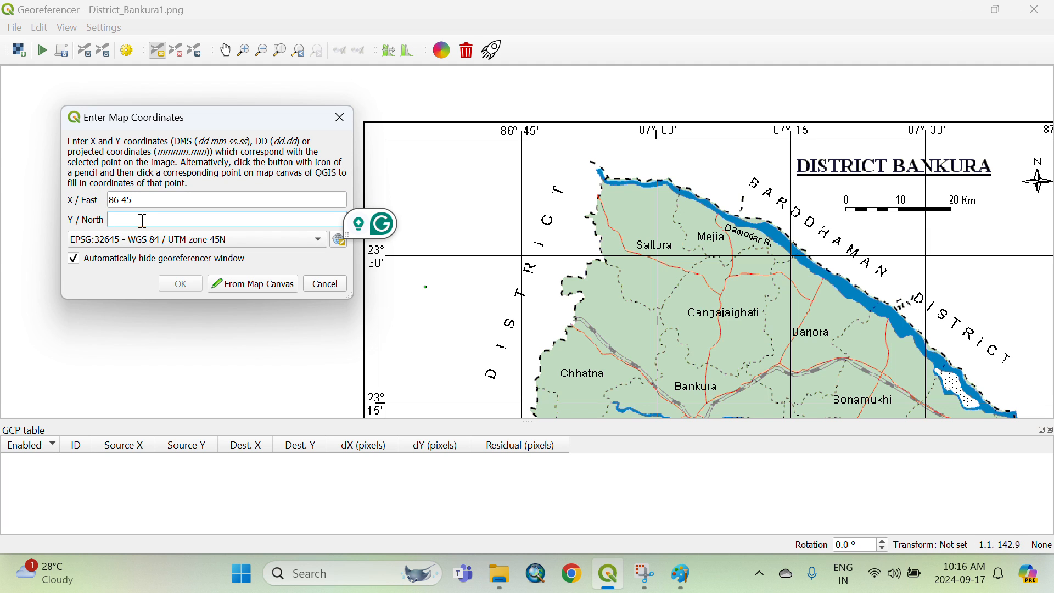
pyautogui.write('23 30')
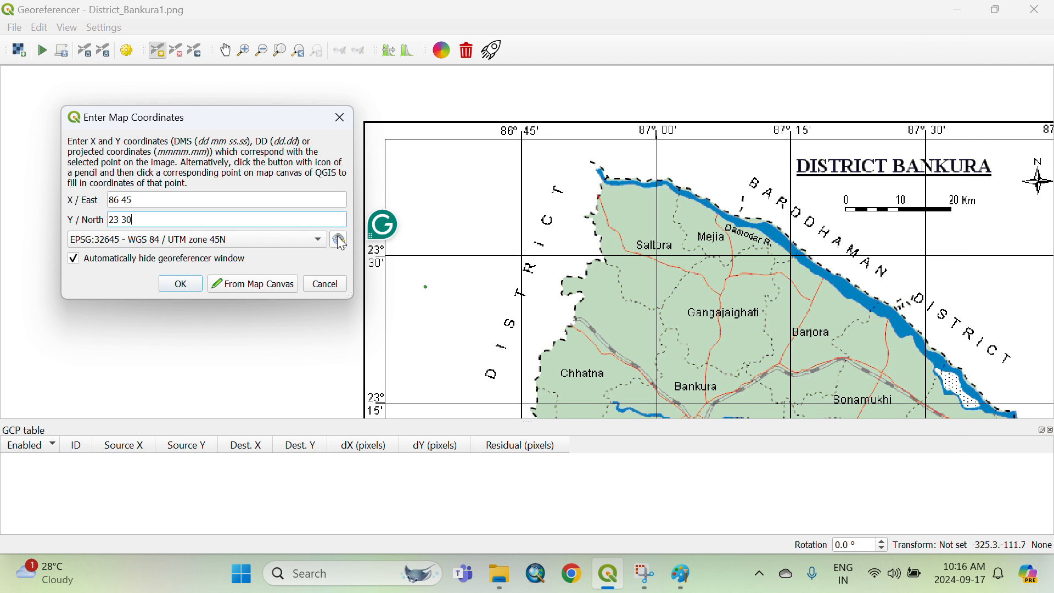
# Set the control point's coordinate reference system to EPSG:4326 - WGS 84 and accept the point.
pyautogui.click(340, 241)
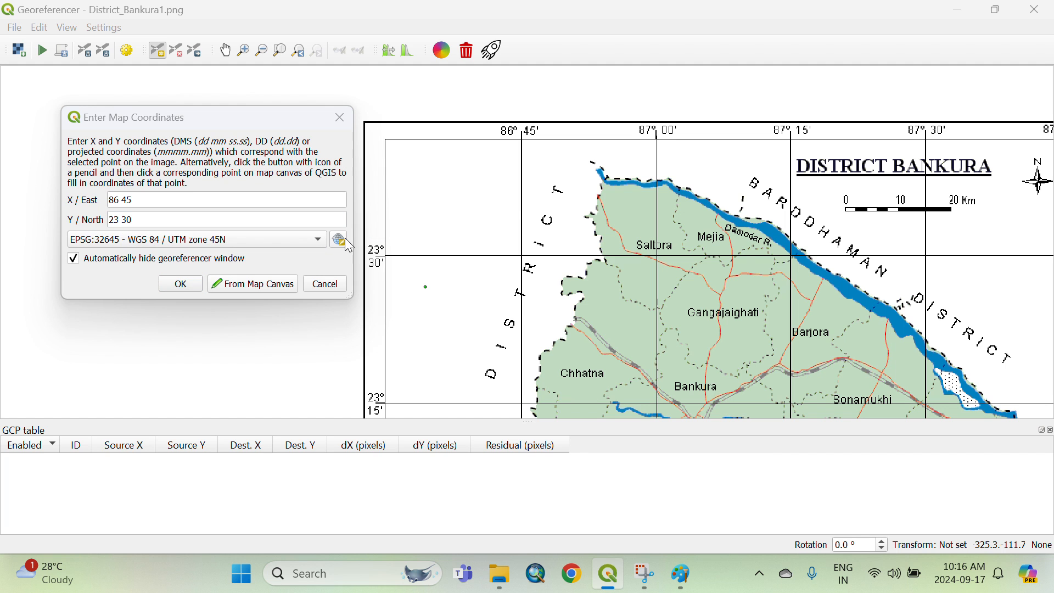
pyautogui.click(443, 195)
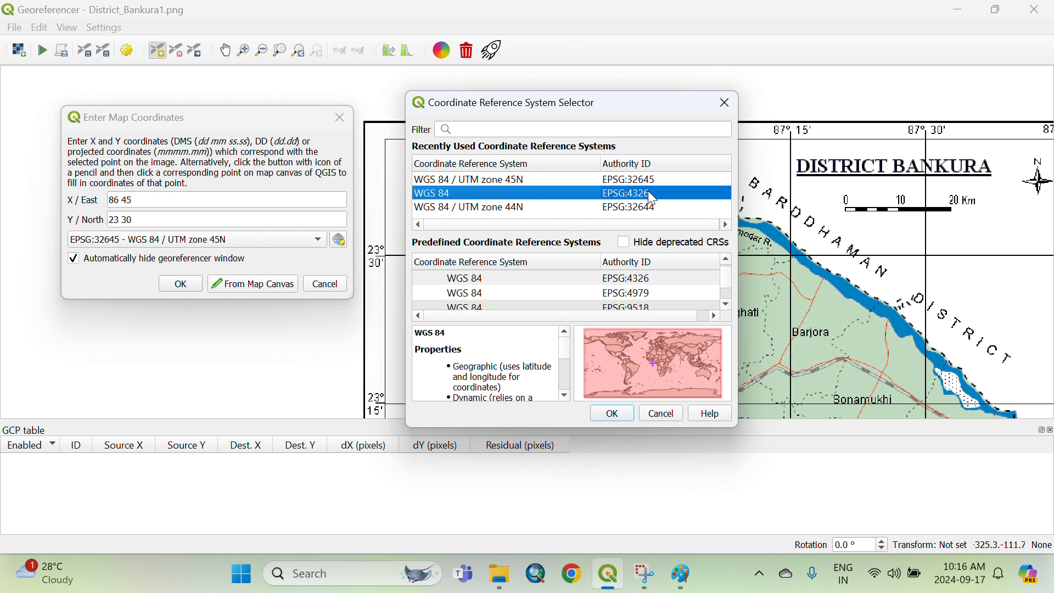
pyautogui.click(611, 414)
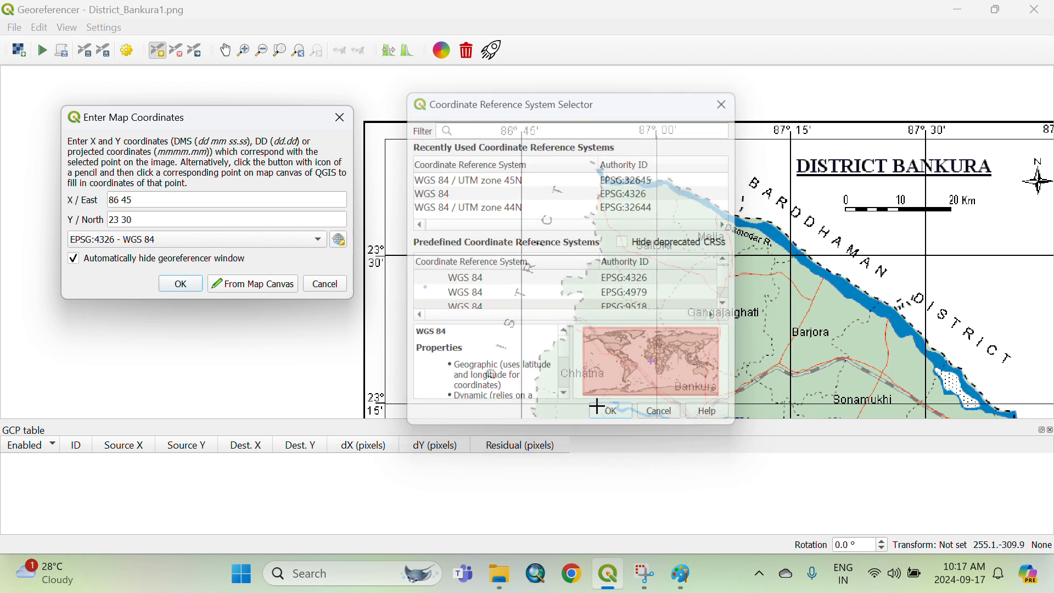
pyautogui.click(175, 282)
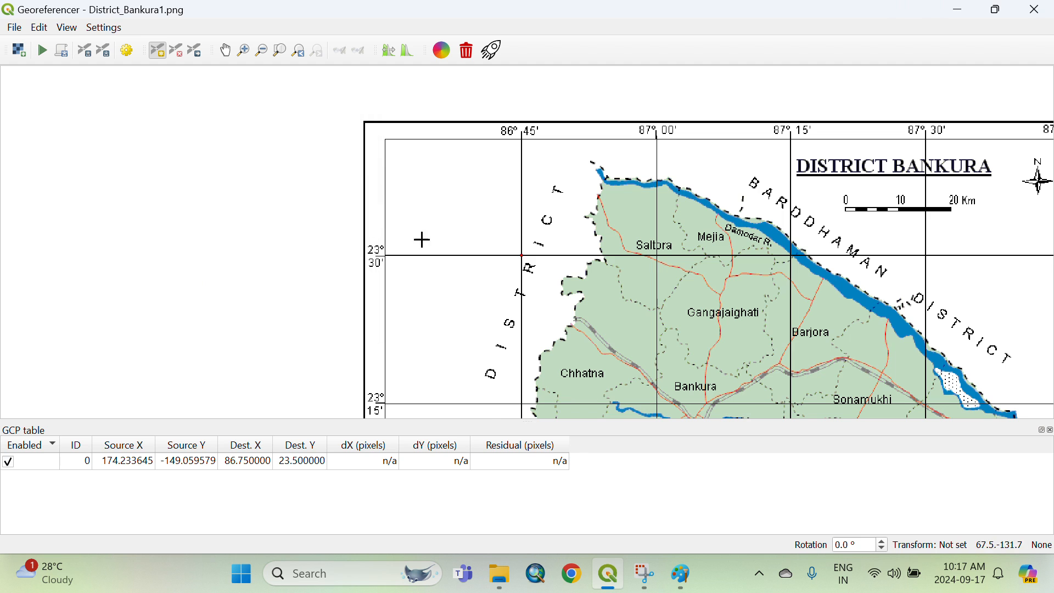
# Add a control point where the 87°15' and 23°30' gridlines cross, with X / East 87 15 and Y / North 23 30.
pyautogui.scroll(-1, 252, 195)
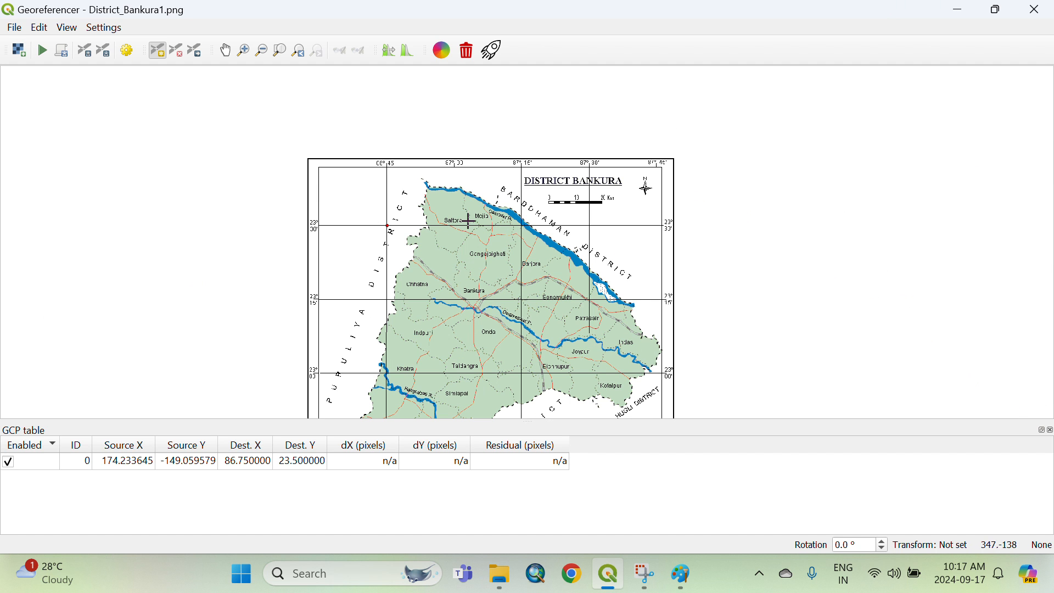
pyautogui.scroll(1, 529, 230)
pyautogui.scroll(1, 528, 230)
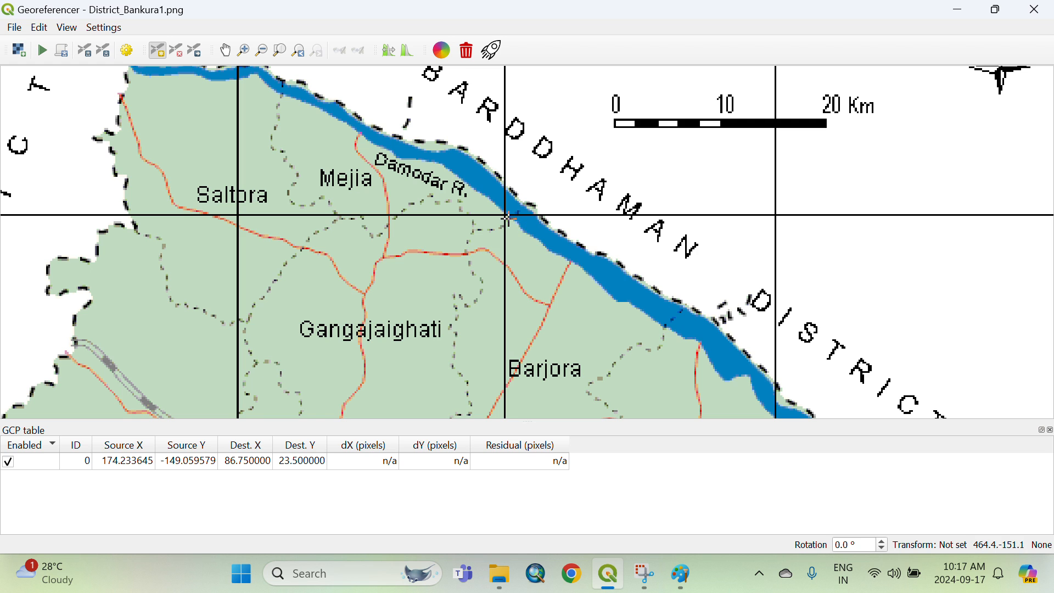
pyautogui.click(506, 216)
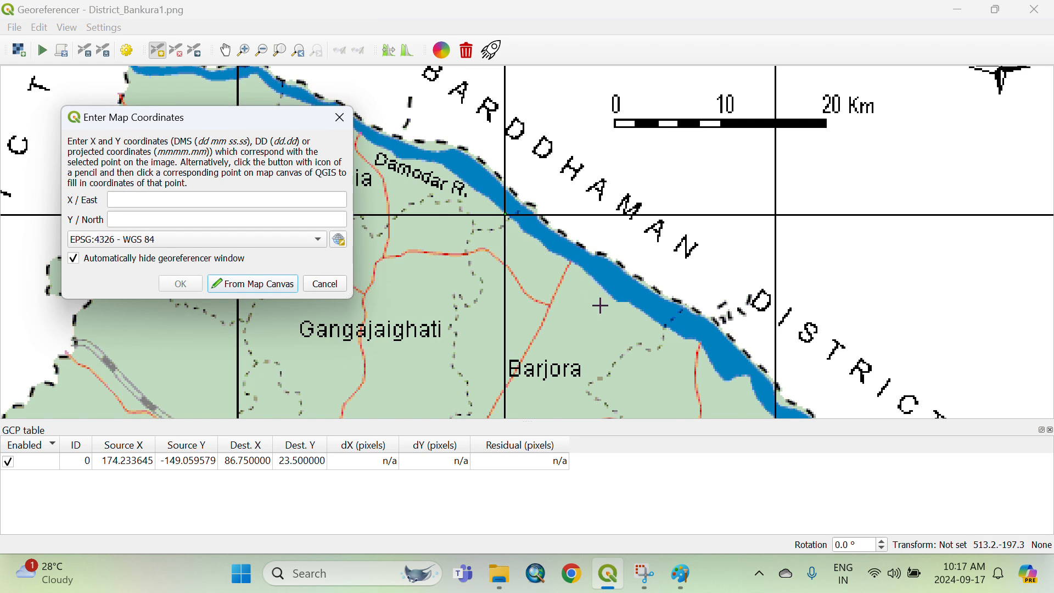
pyautogui.scroll(-1, 585, 275)
pyautogui.click(183, 198)
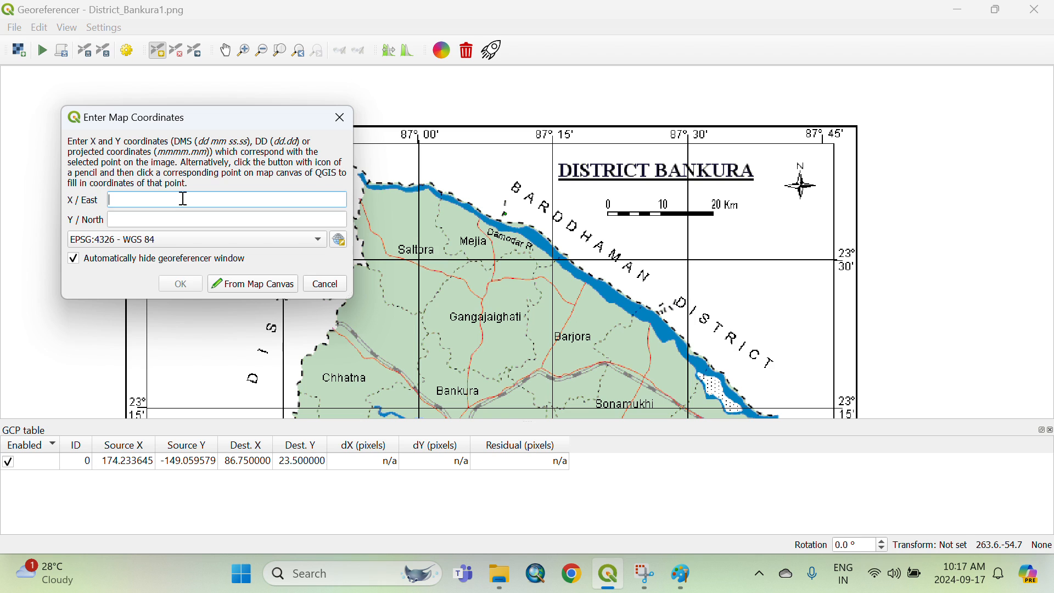
pyautogui.write('87')
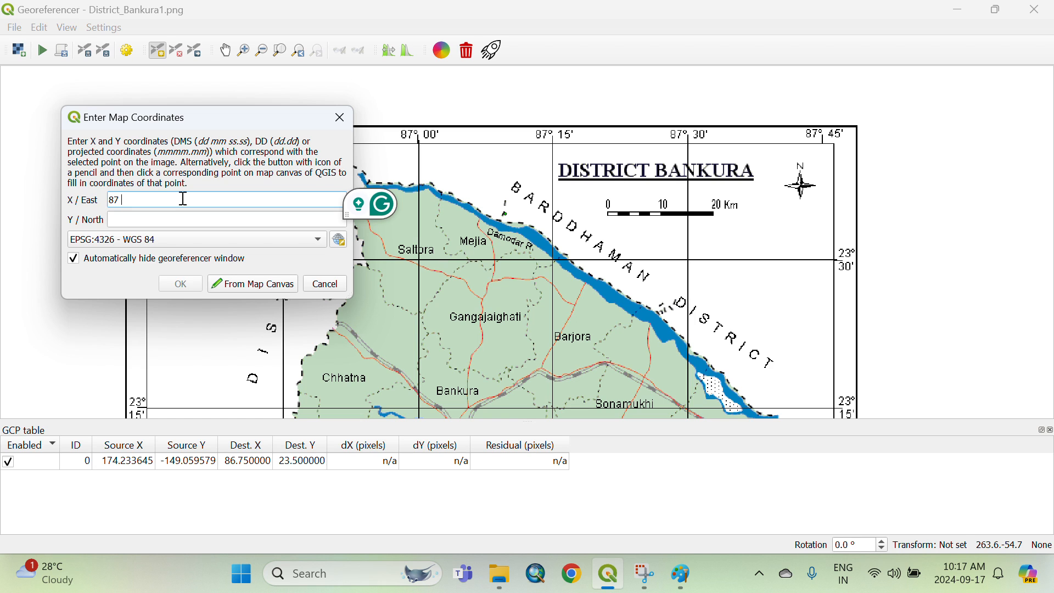
pyautogui.write(' 15')
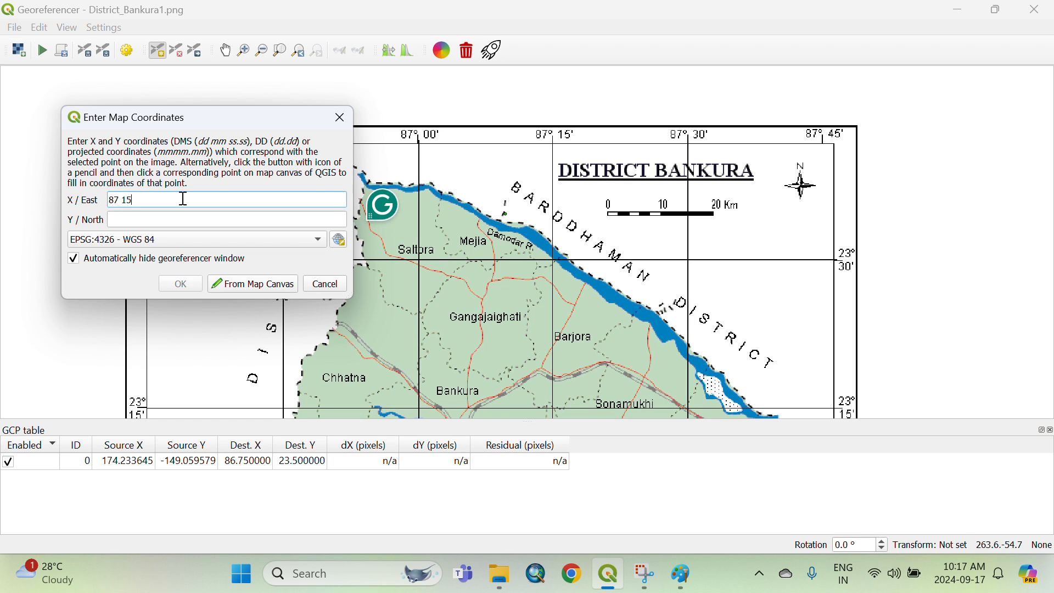
pyautogui.click(141, 218)
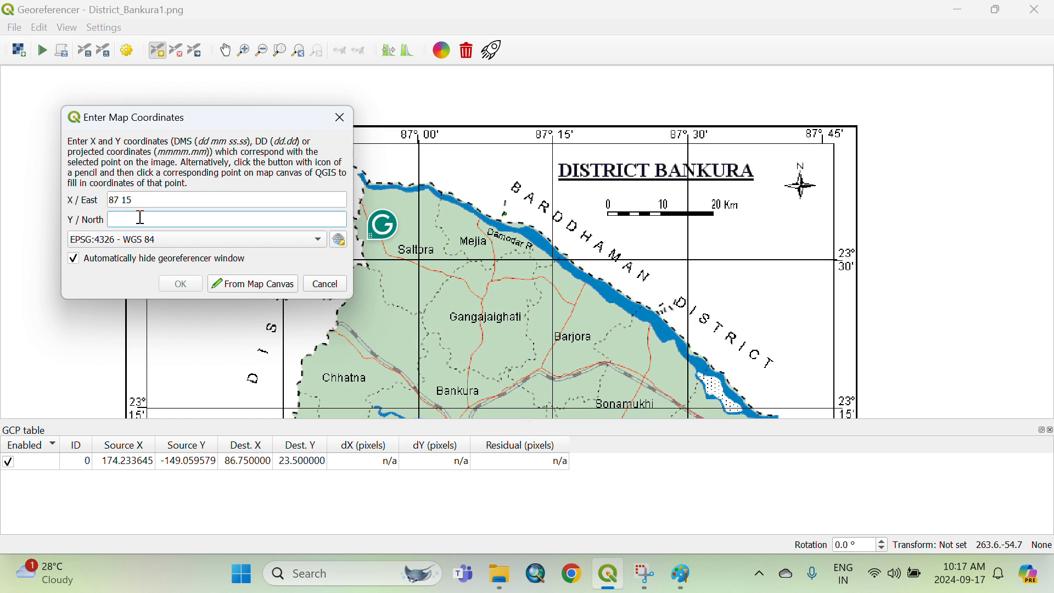
pyautogui.write('23 30')
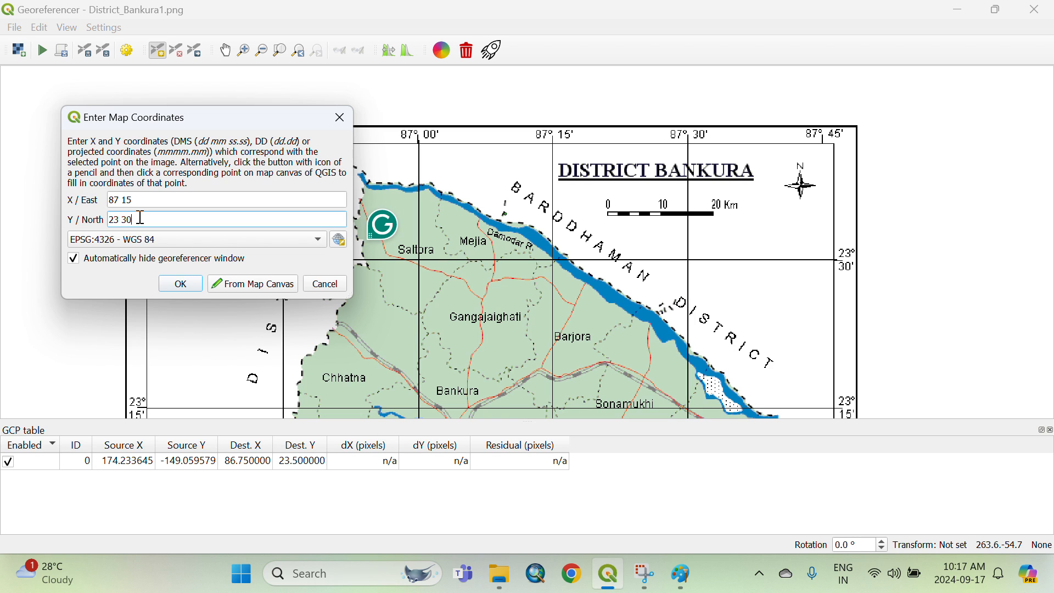
pyautogui.click(181, 285)
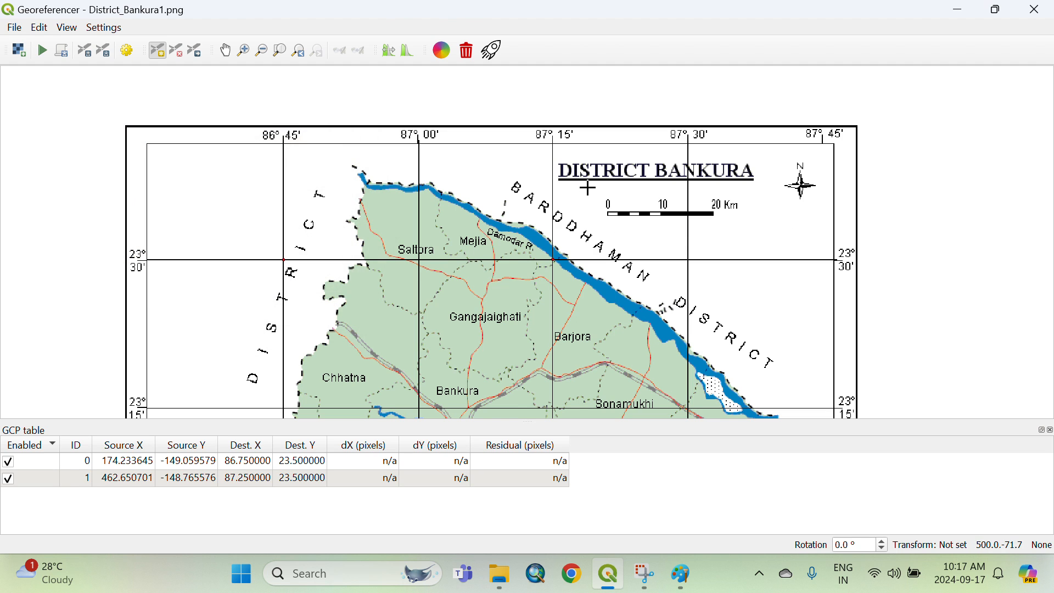
# Add a control point where the 87°30' and 23°15' gridlines cross, with X / East 87 30 and Y / North 23 15.
pyautogui.scroll(-1, 589, 189)
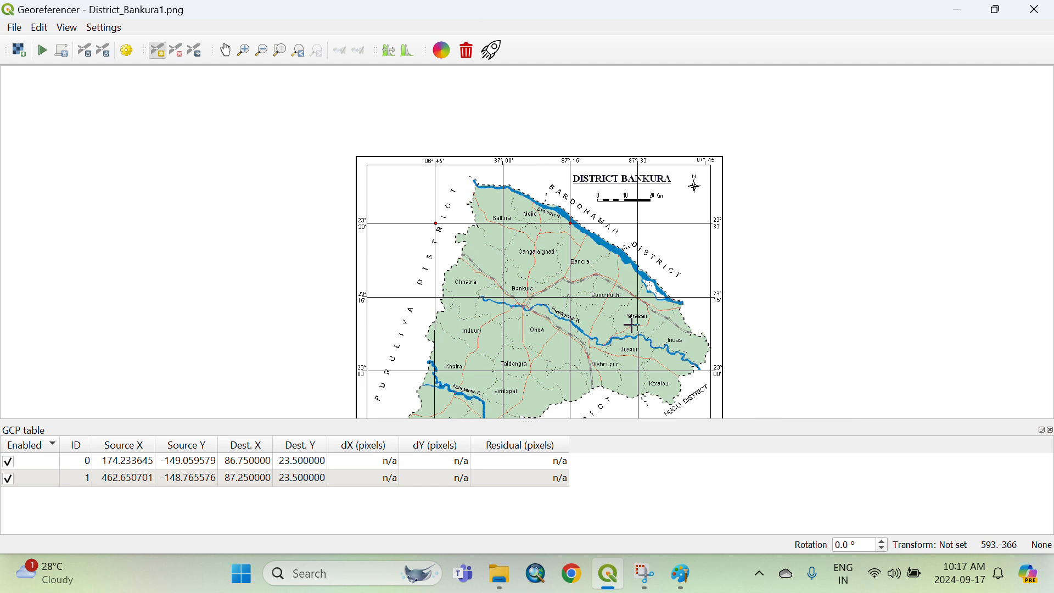
pyautogui.scroll(1, 648, 236)
pyautogui.scroll(1, 651, 303)
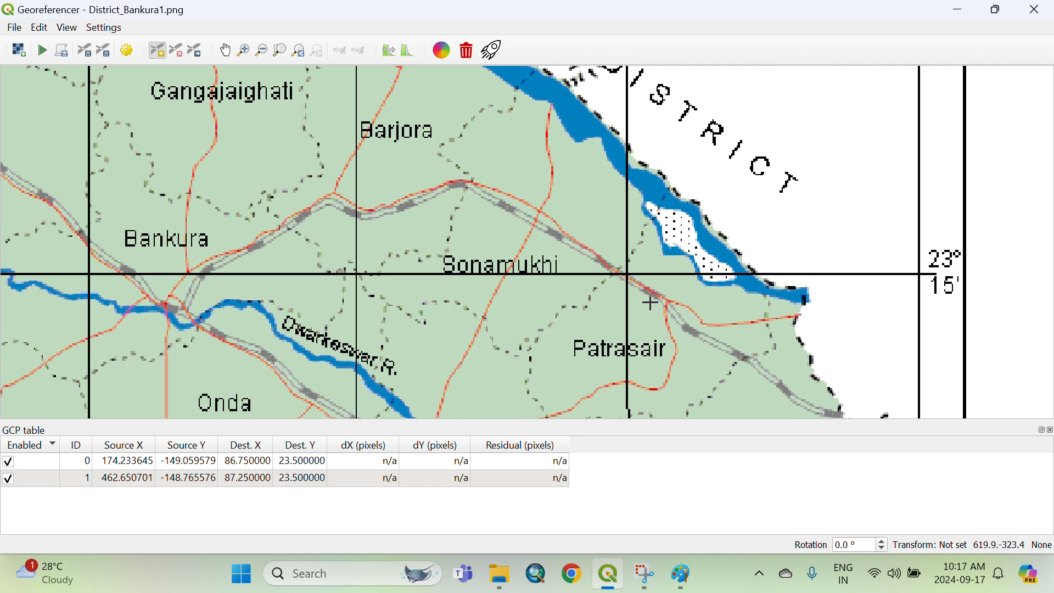
pyautogui.click(628, 275)
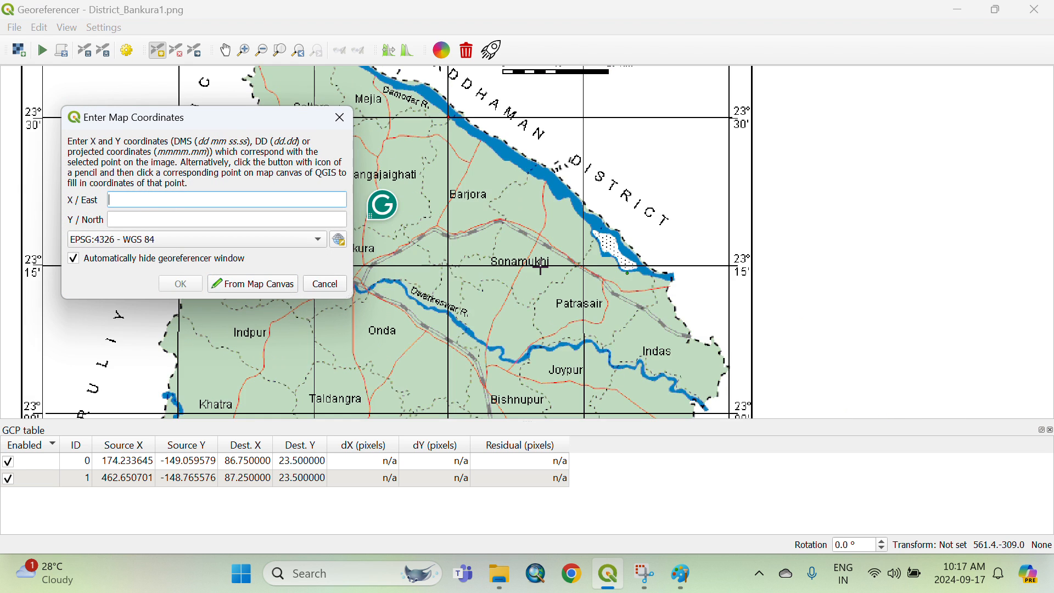
pyautogui.scroll(-3, 397, 239)
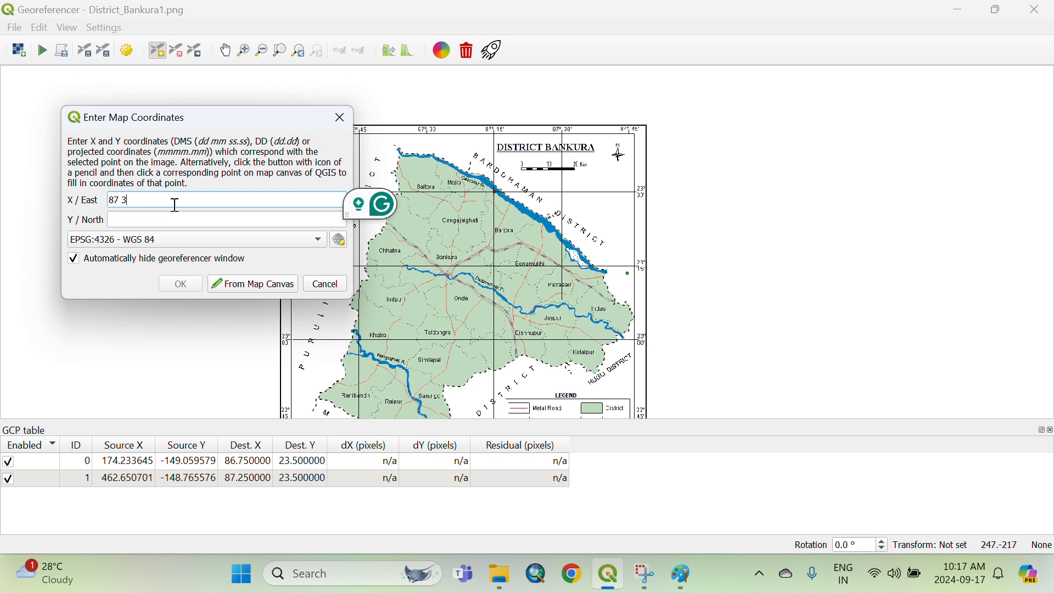
pyautogui.write('87 30')
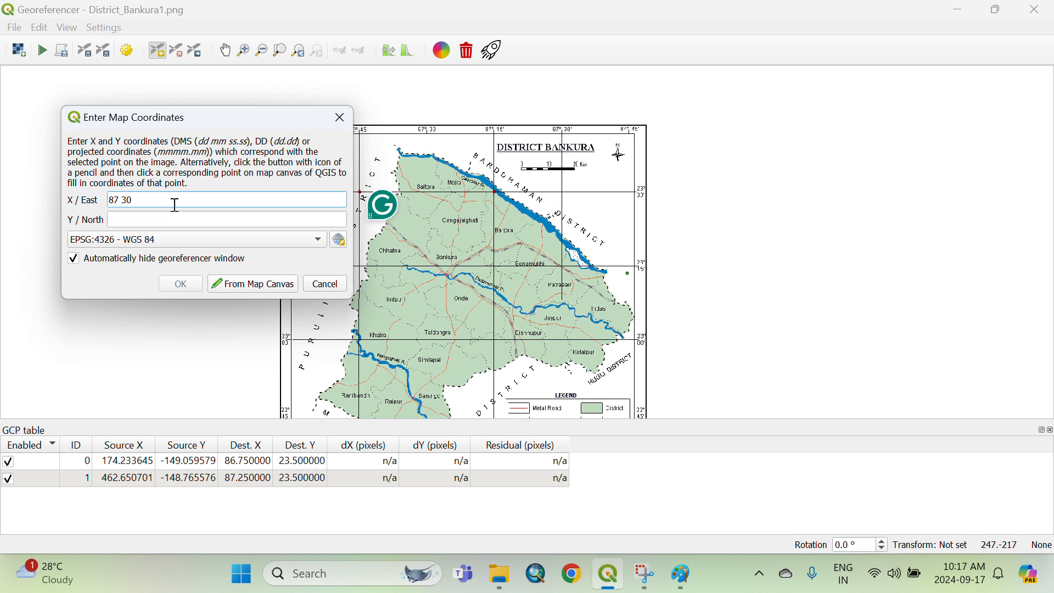
pyautogui.click(135, 214)
pyautogui.scroll(2, 559, 288)
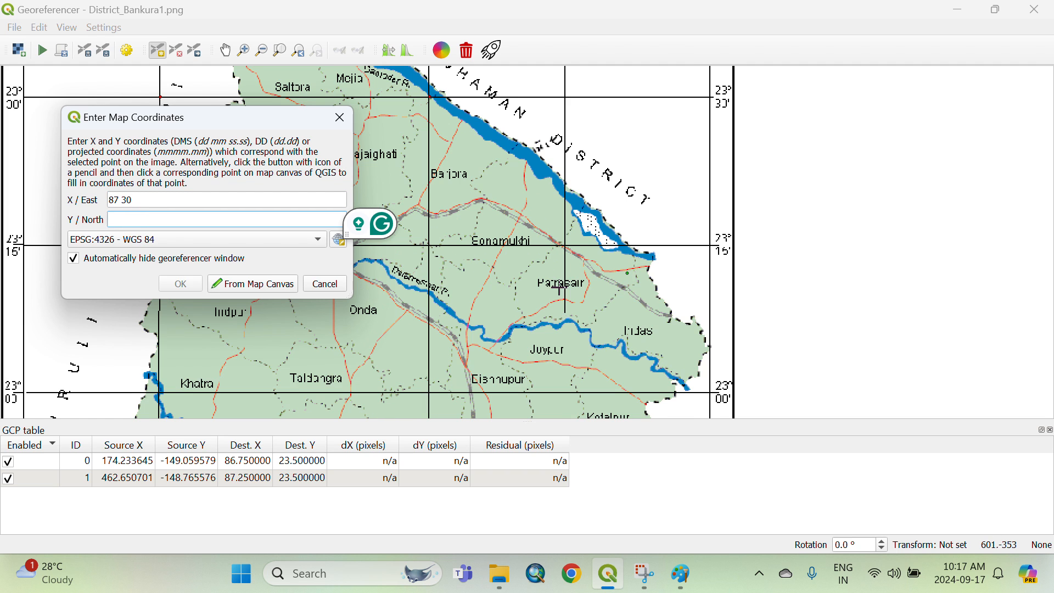
pyautogui.write('2')
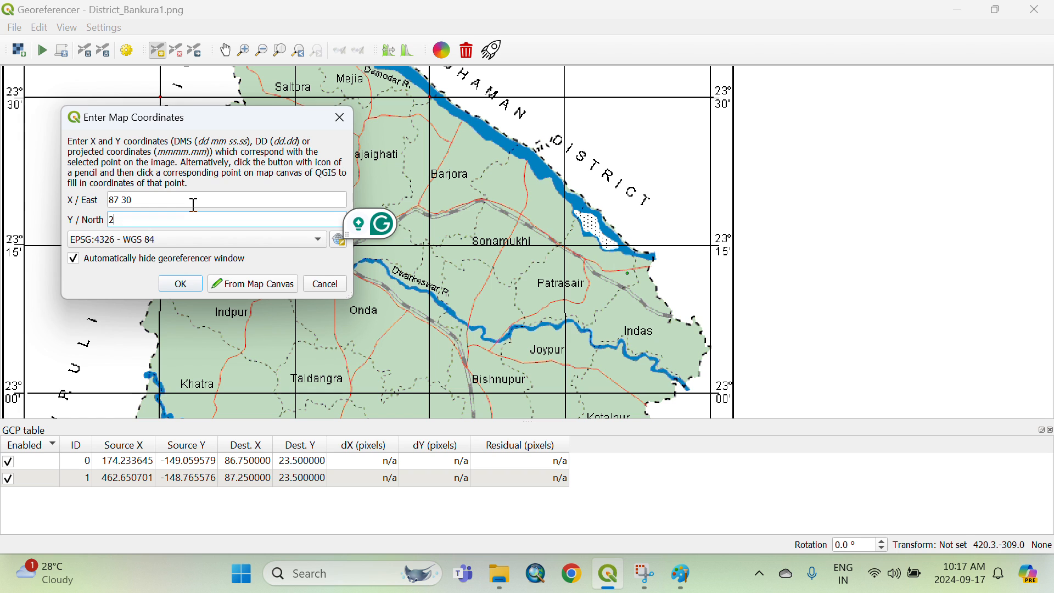
pyautogui.write('3 15')
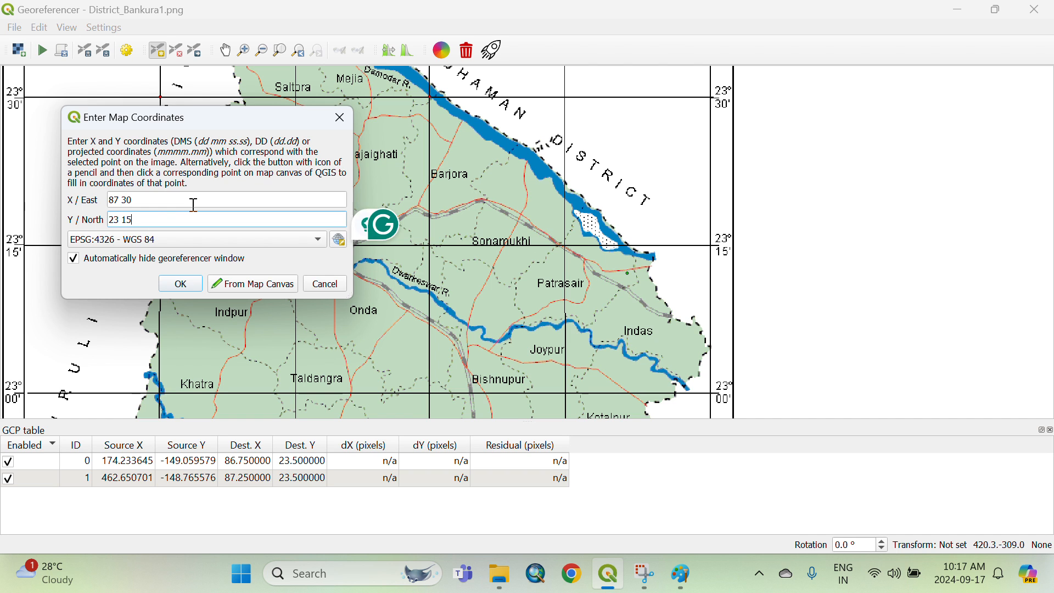
pyautogui.press('Return')
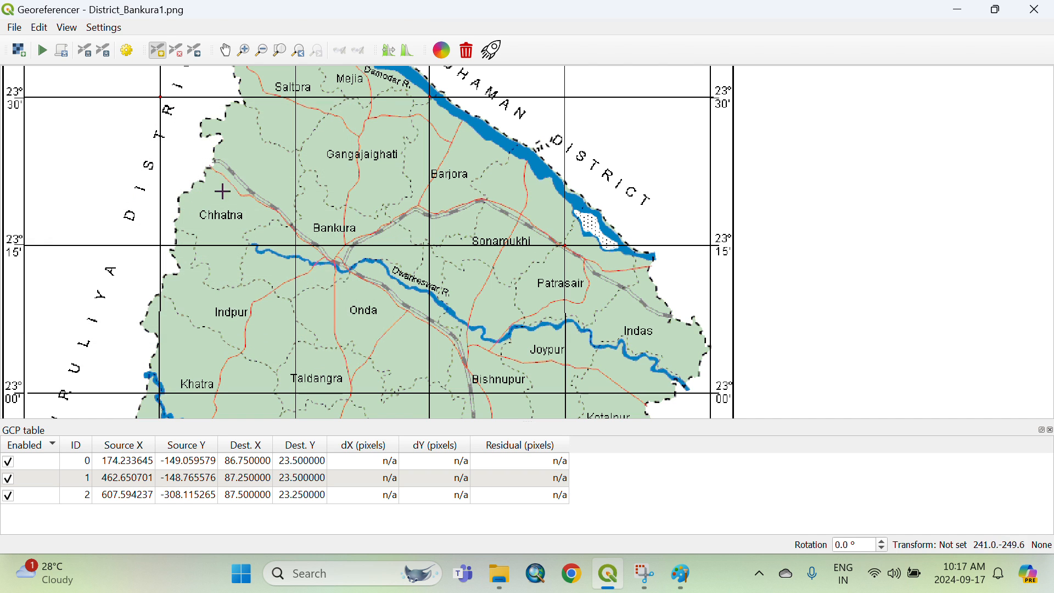
# Place a control point where the 87°30' longitude and 22°45' latitude gridlines cross inside the map legend.
pyautogui.scroll(-1, 508, 280)
pyautogui.scroll(1, 541, 367)
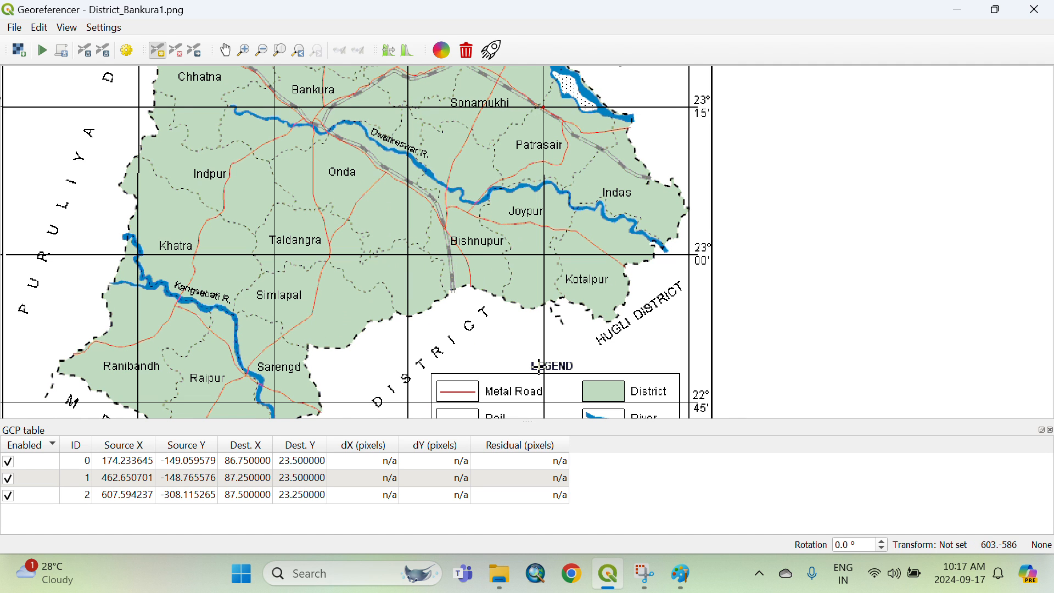
pyautogui.scroll(-1, 538, 372)
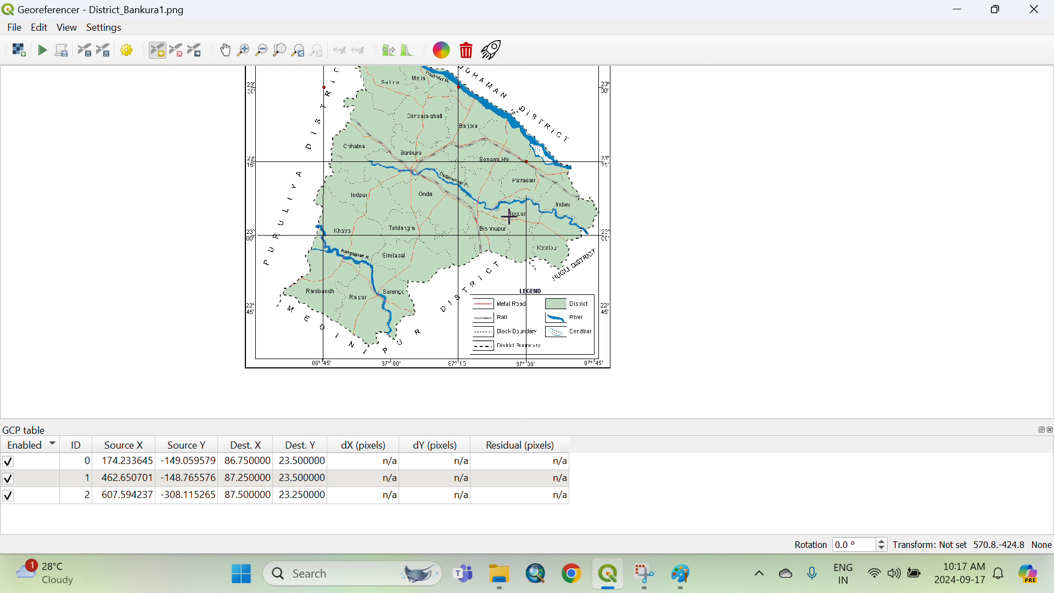
pyautogui.scroll(2, 511, 324)
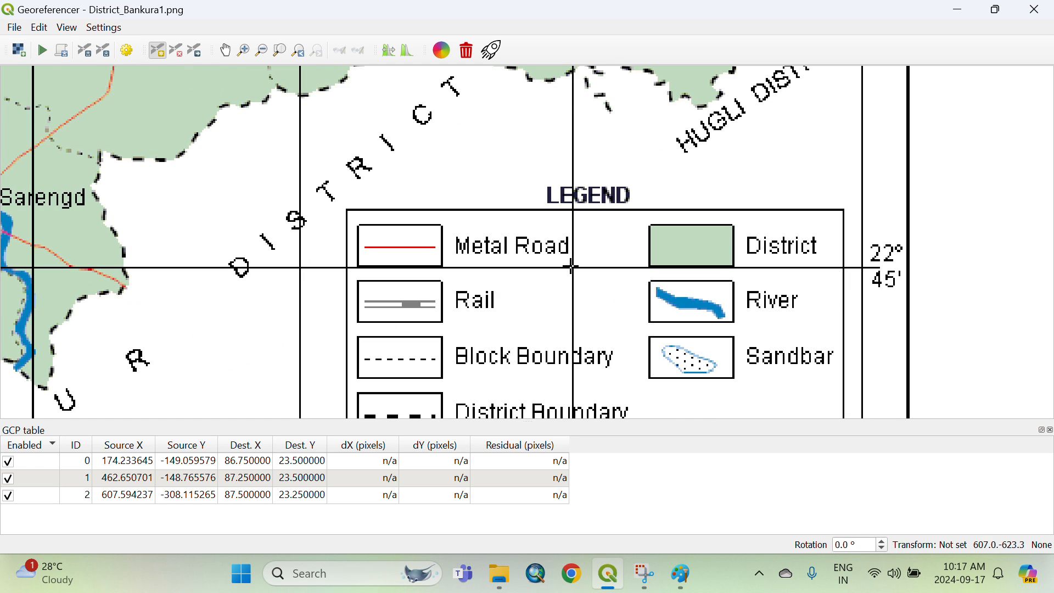
pyautogui.scroll(1, 571, 269)
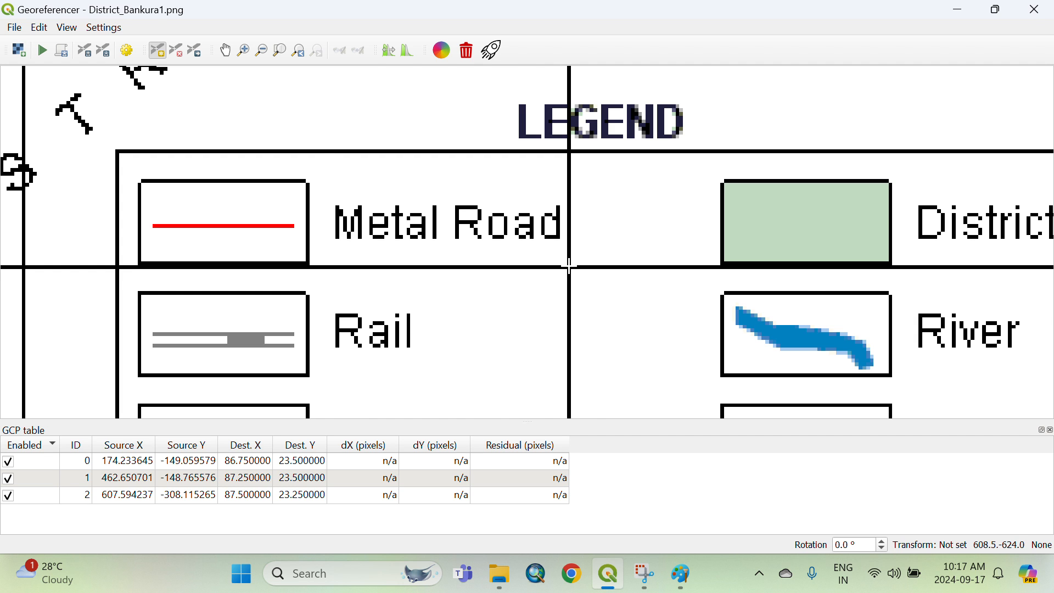
pyautogui.click(570, 265)
# Enter 87 30 as the X / East and 22 45 as the Y / North coordinate and accept the control point.
pyautogui.scroll(-2, 516, 275)
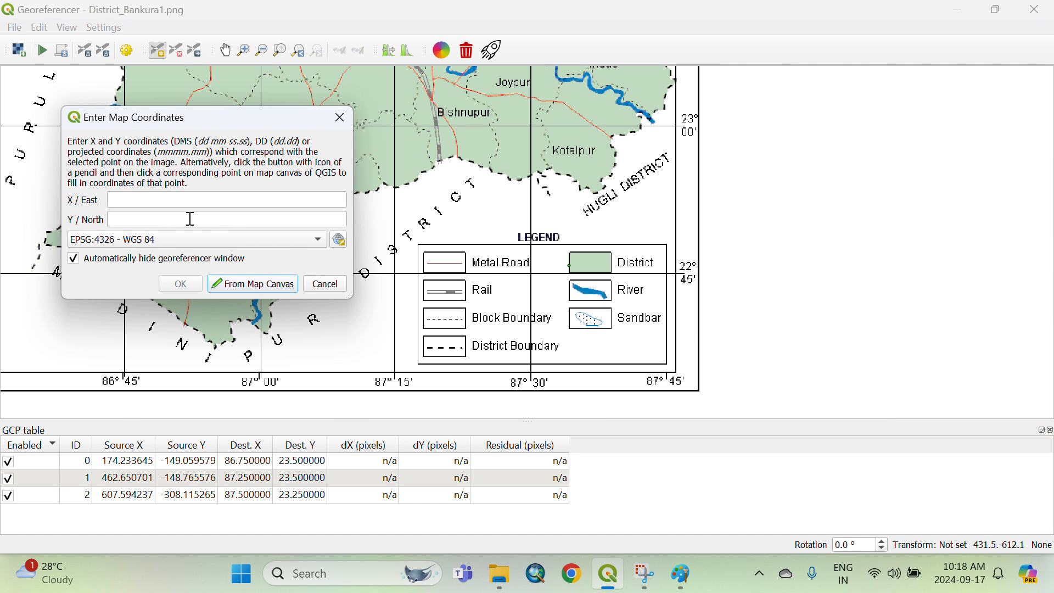
pyautogui.click(153, 199)
pyautogui.write('87 ')
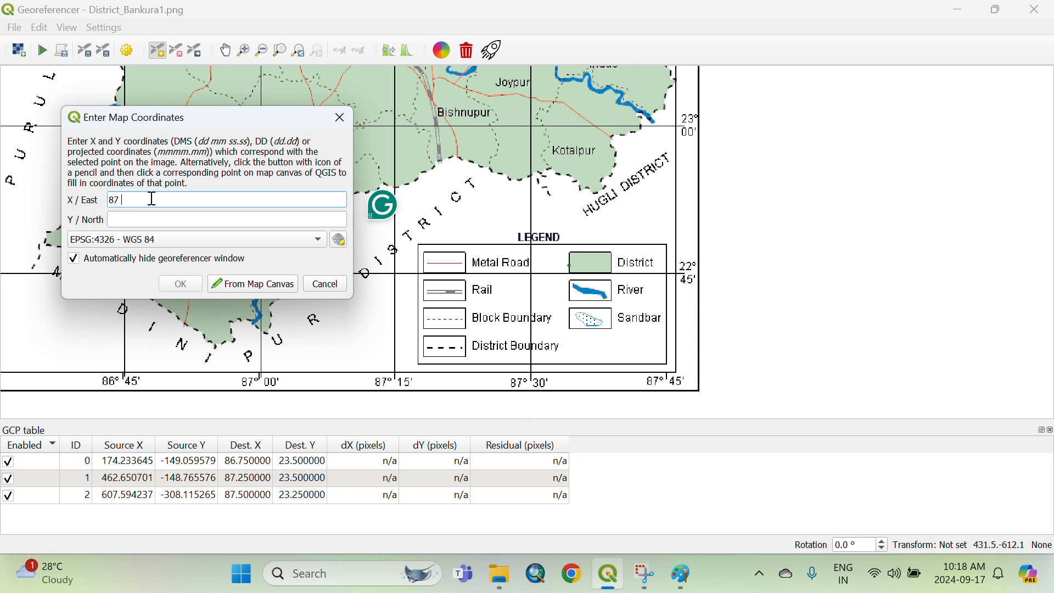
pyautogui.write('30')
pyautogui.click(135, 223)
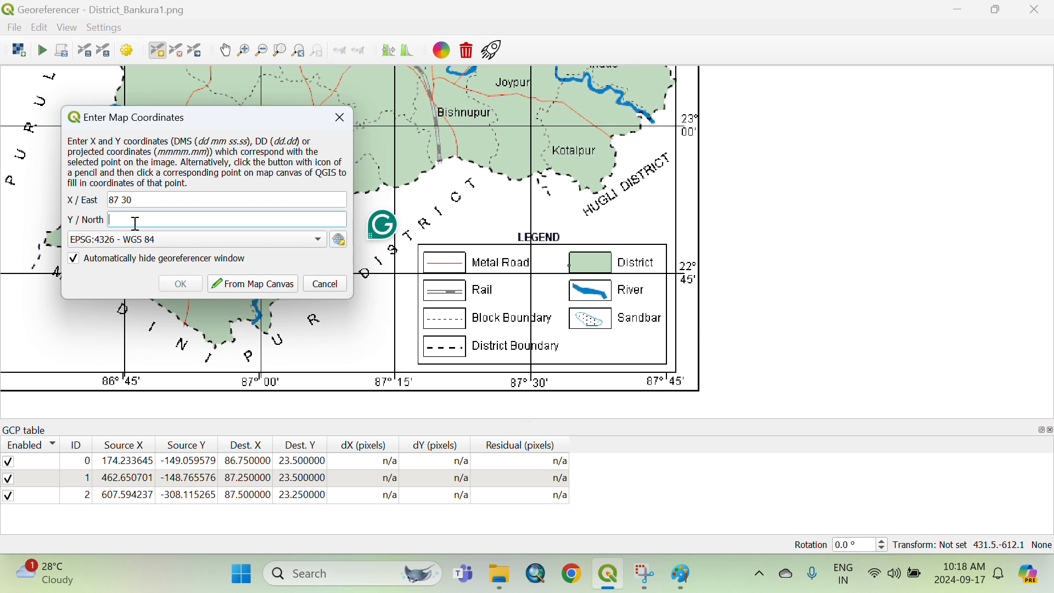
pyautogui.write('22')
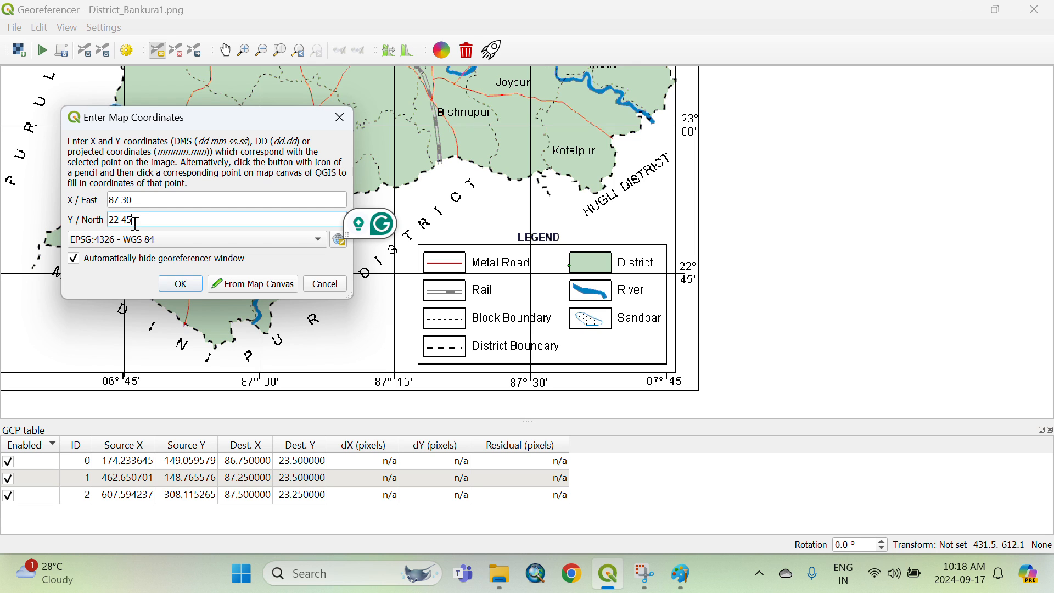
pyautogui.write(' 45')
pyautogui.click(182, 283)
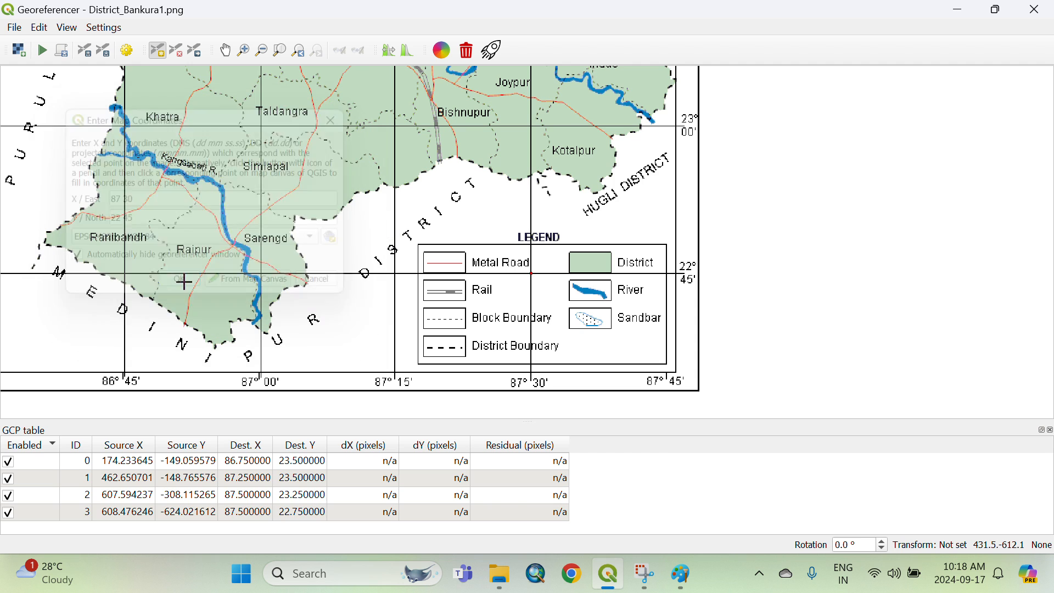
# Add a control point where the 86°45' and 22°45' gridlines cross, with X / East 86 45 and Y / North 22 45.
pyautogui.scroll(-2, 501, 329)
pyautogui.scroll(4, 412, 305)
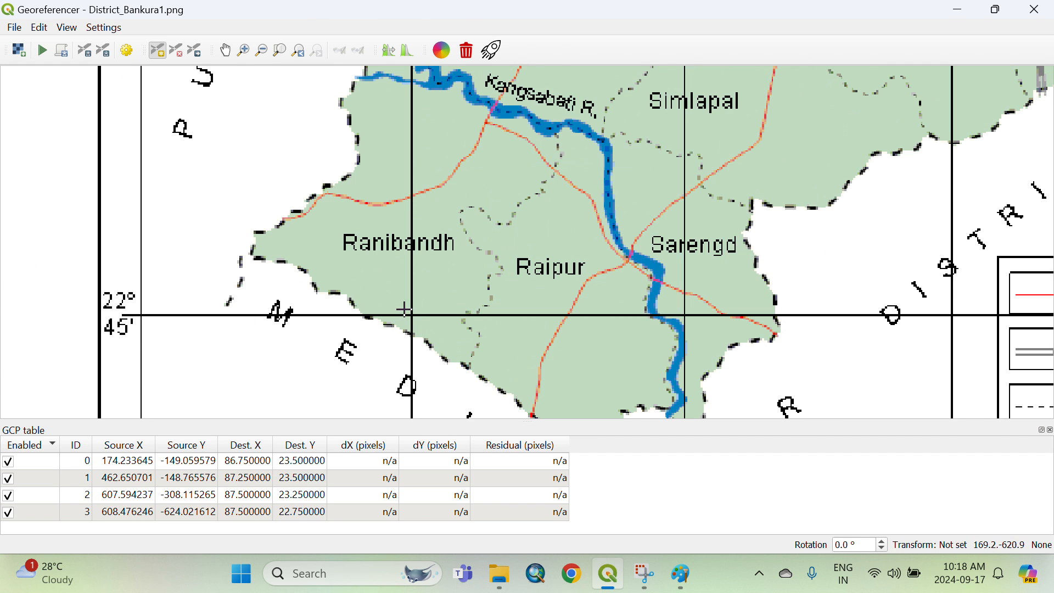
pyautogui.scroll(2, 407, 311)
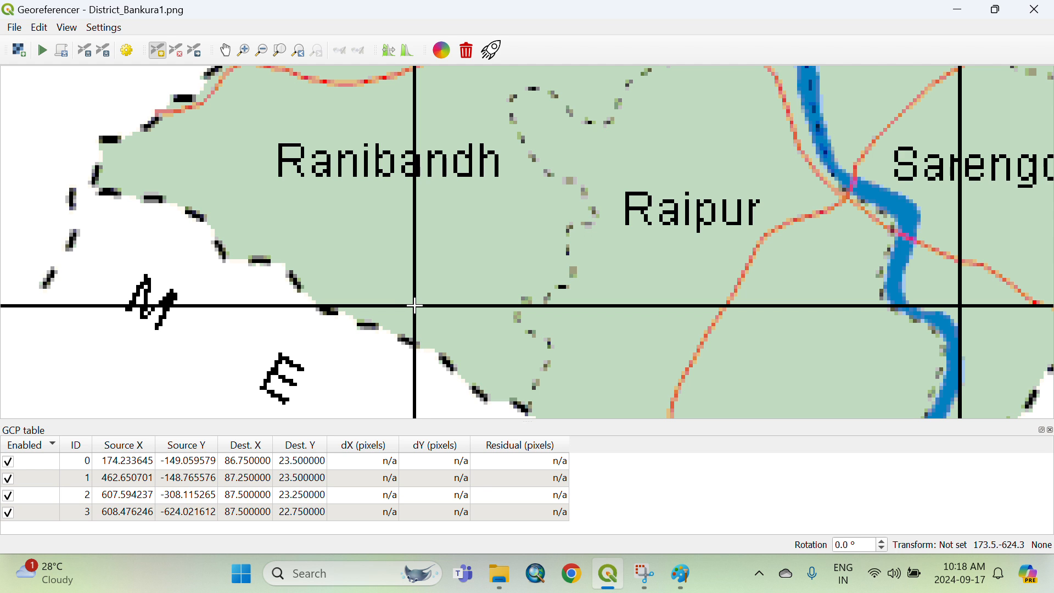
pyautogui.click(416, 306)
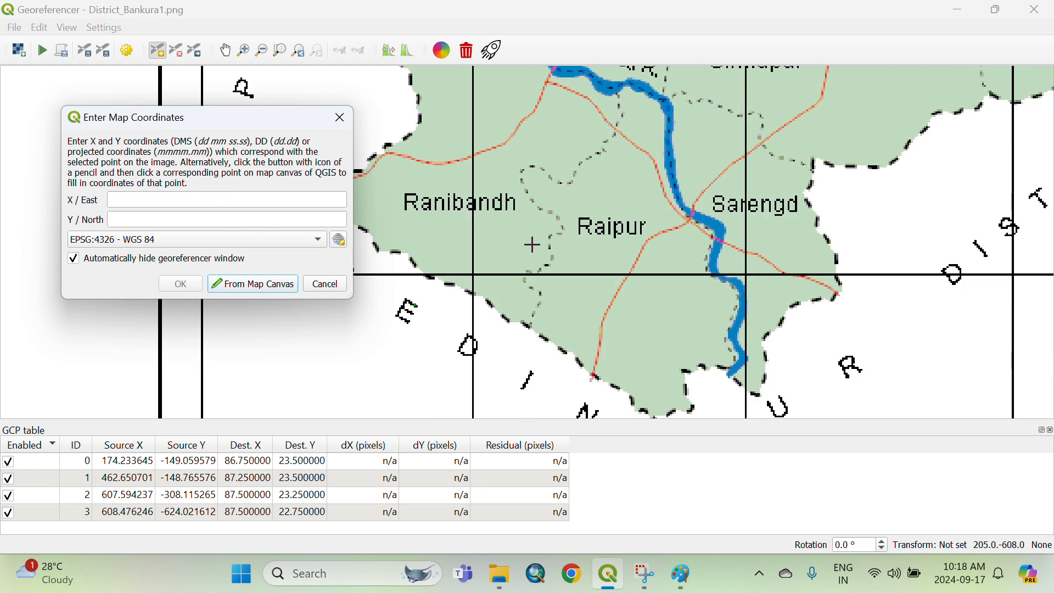
pyautogui.click(185, 199)
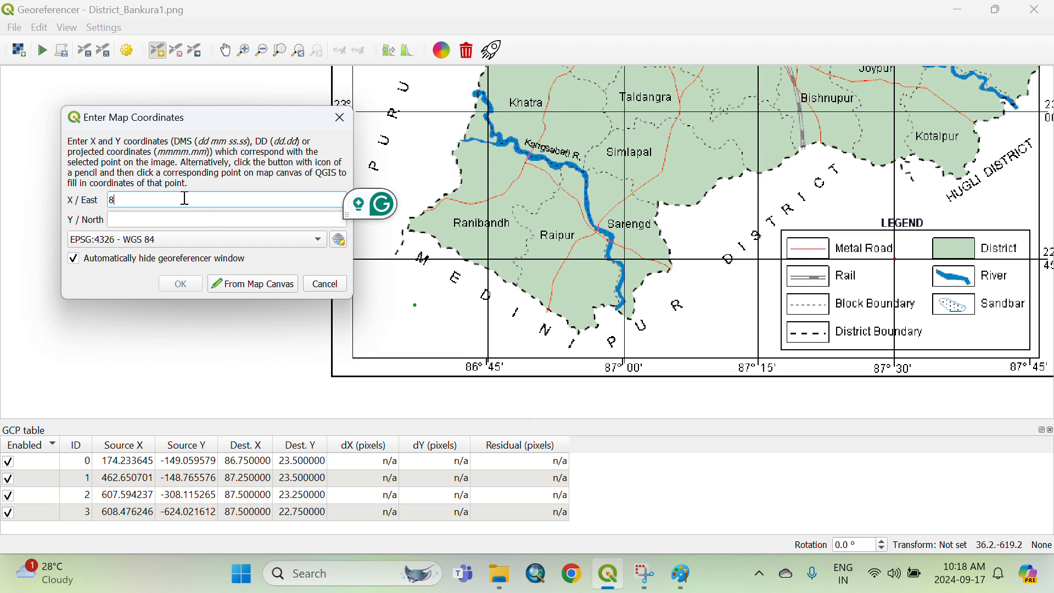
pyautogui.write('86 45')
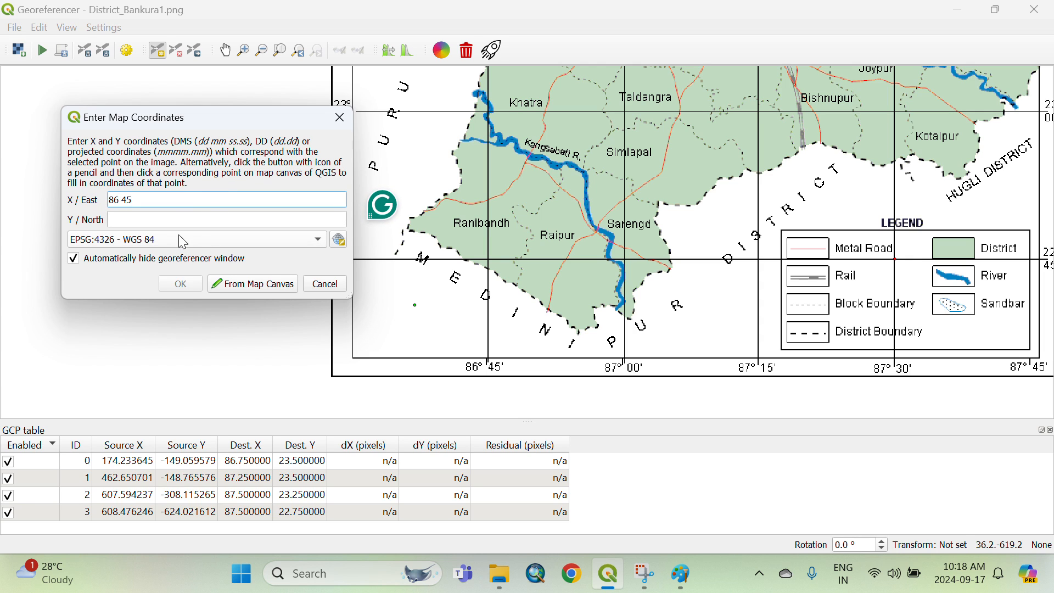
pyautogui.scroll(5, 456, 289)
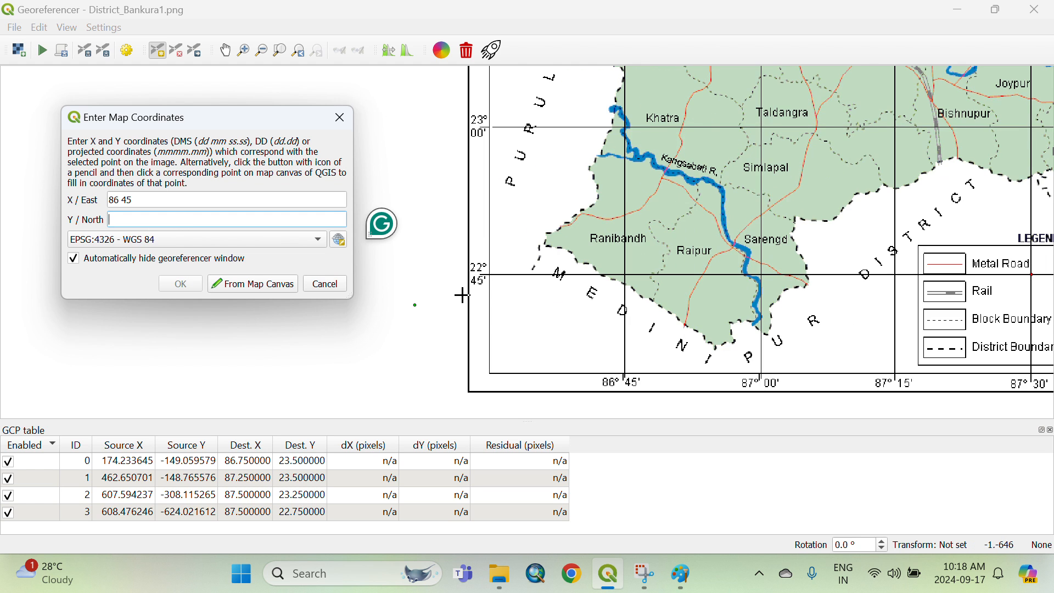
pyautogui.write('22')
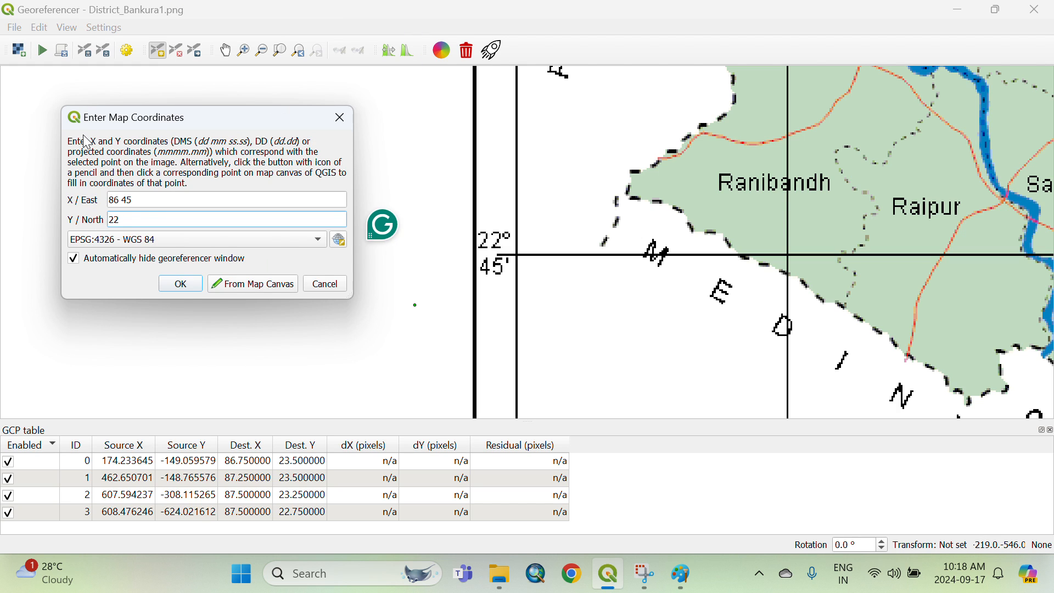
pyautogui.write(' 45')
pyautogui.press('Return')
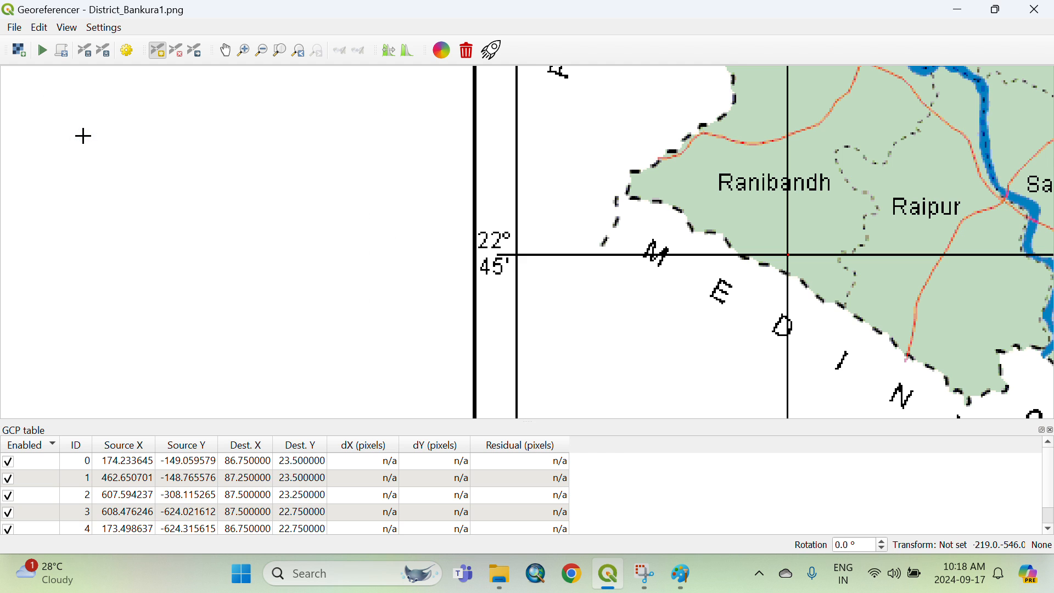
# Place a control point where the 86°45' and 23°15' gridlines cross west of Chhatna, and move the coordinate dialog clear of the map.
pyautogui.scroll(-1, 92, 259)
pyautogui.scroll(-1, 379, 339)
pyautogui.scroll(-1, 403, 346)
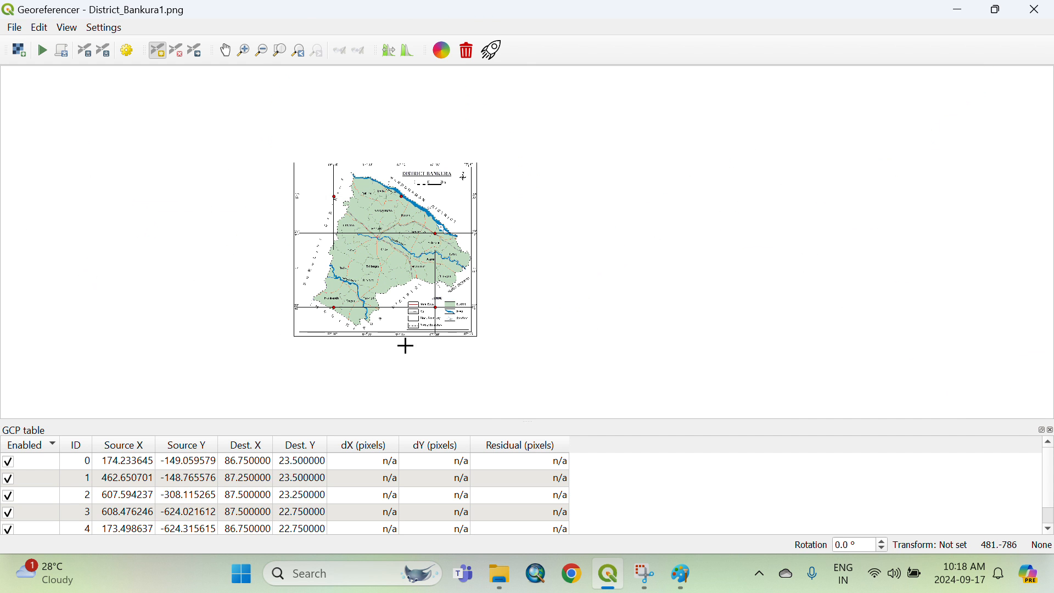
pyautogui.scroll(1, 352, 218)
pyautogui.scroll(1, 352, 218)
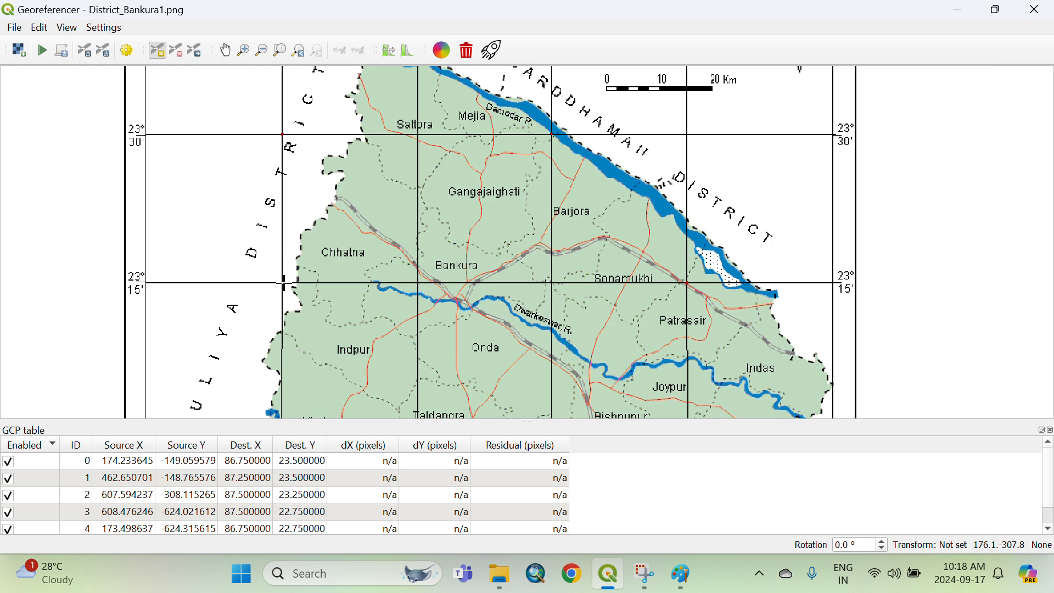
pyautogui.scroll(1, 284, 283)
pyautogui.scroll(1, 278, 277)
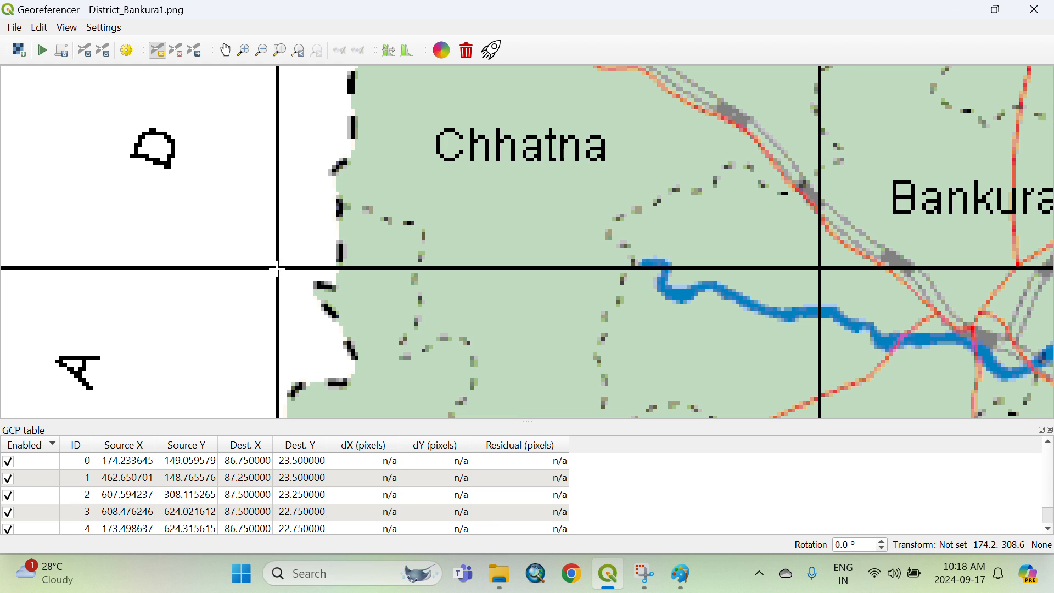
pyautogui.click(279, 268)
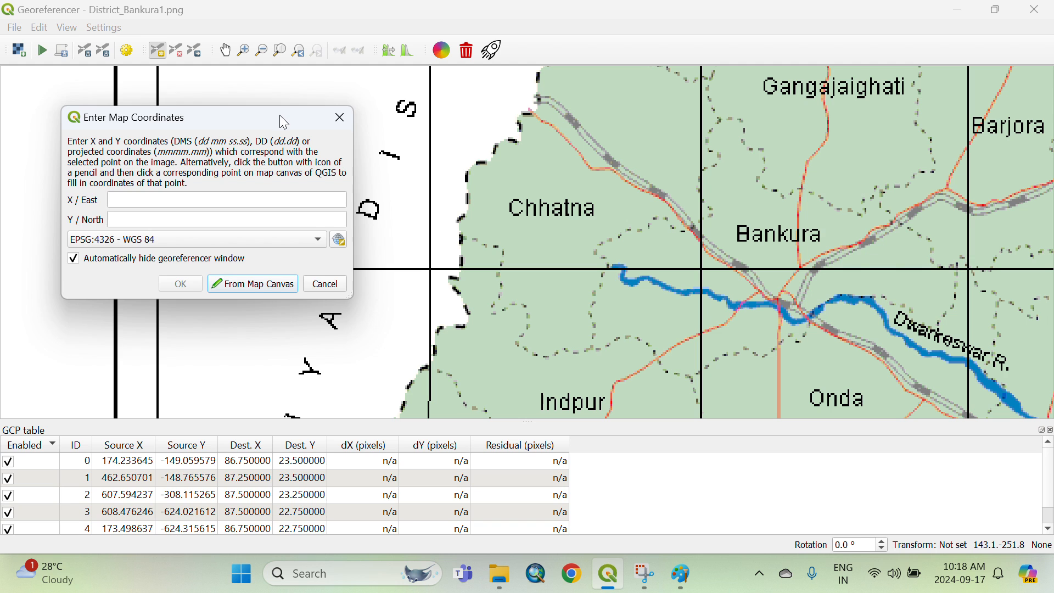
pyautogui.moveTo(280, 116); pyautogui.dragTo(238, 87)
# Enter 86 45 as the X / East and 23 15 as the Y / North coordinate and accept the control point.
pyautogui.scroll(-1, 589, 241)
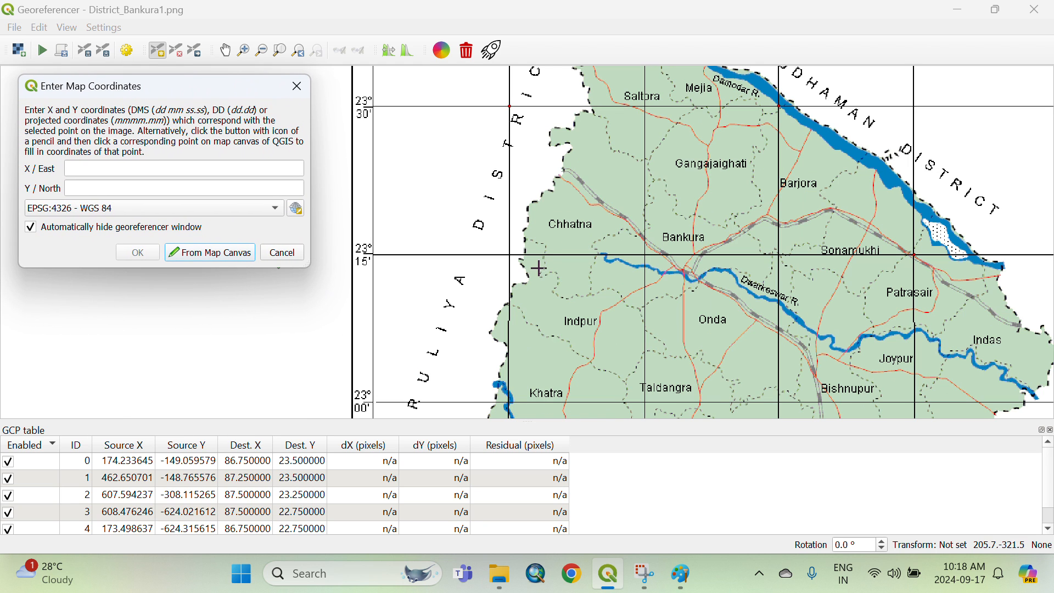
pyautogui.scroll(-1, 555, 310)
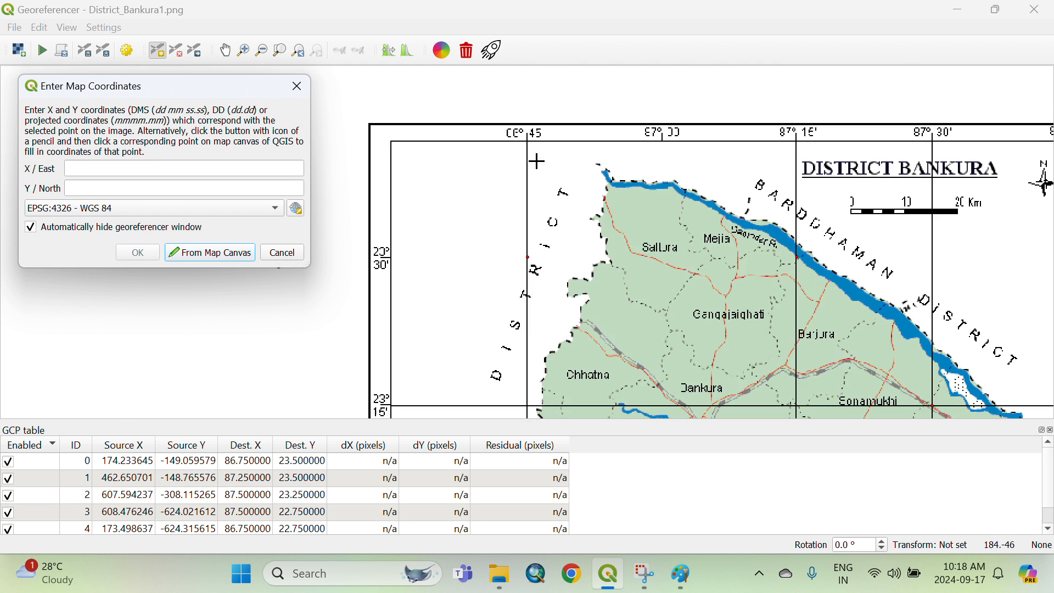
pyautogui.scroll(1, 536, 162)
pyautogui.click(134, 171)
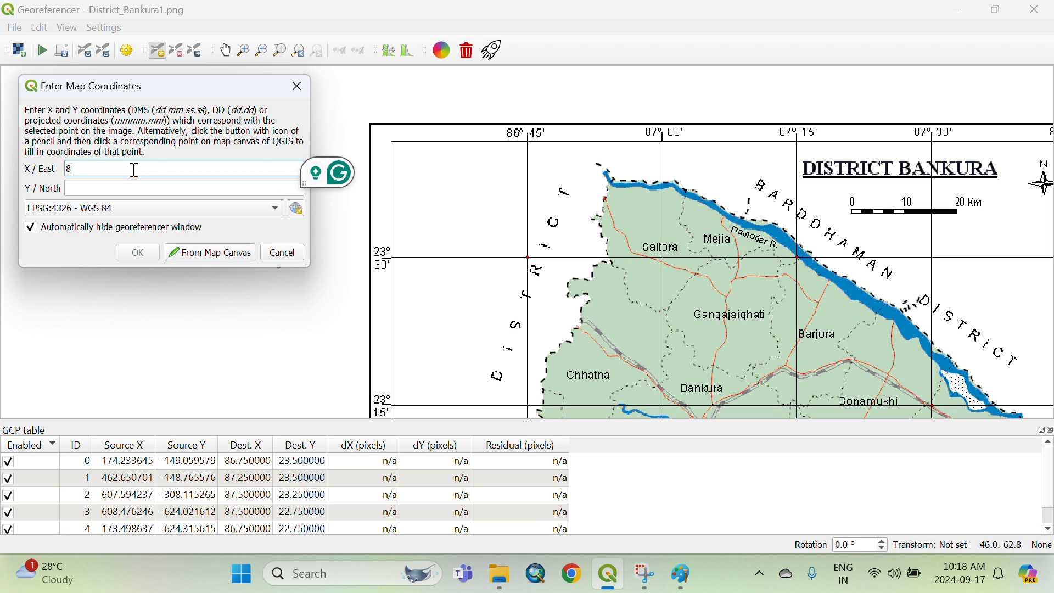
pyautogui.write('86 45')
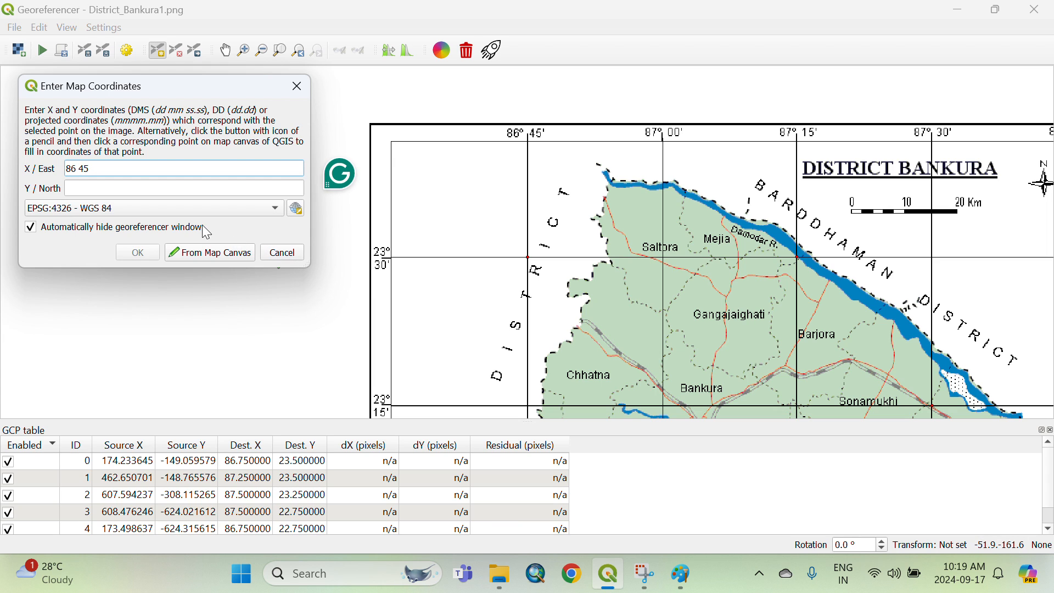
pyautogui.click(133, 184)
pyautogui.write('23 ')
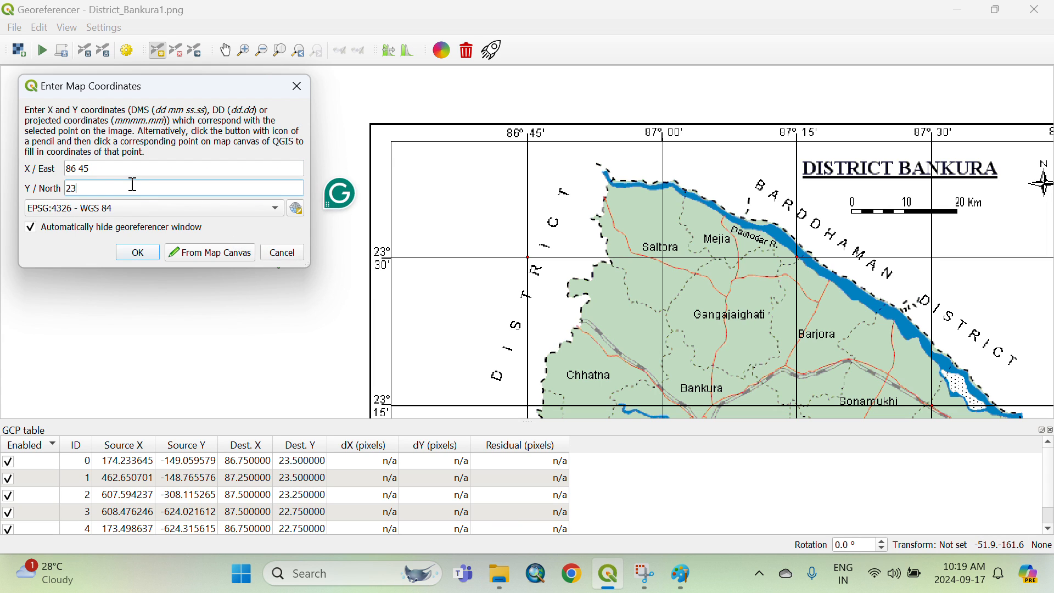
pyautogui.write('15')
pyautogui.press('Return')
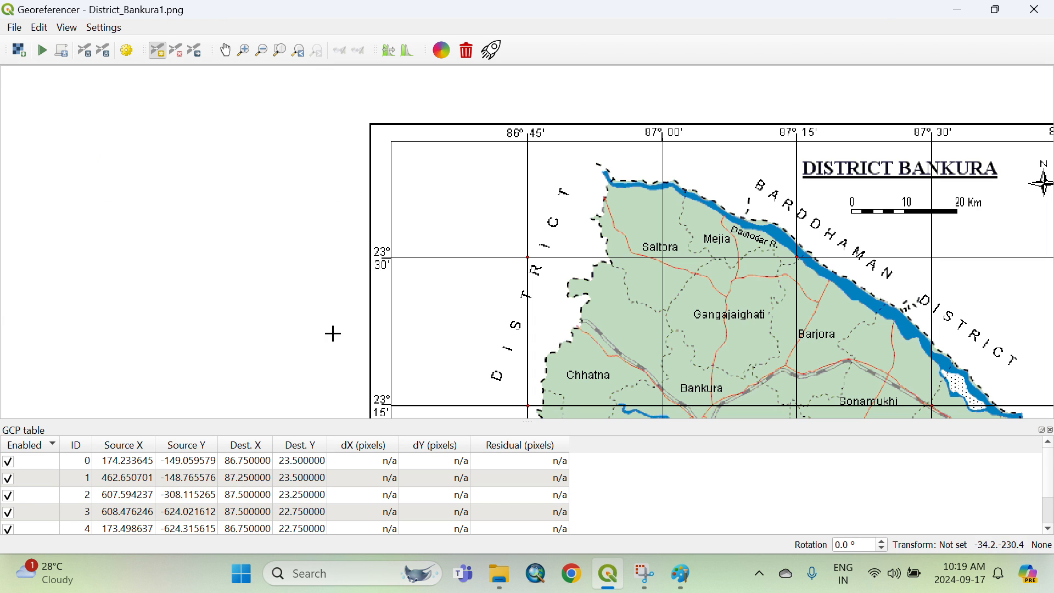
pyautogui.scroll(-1, 141, 511)
pyautogui.scroll(1, 141, 512)
pyautogui.scroll(-1, 483, 234)
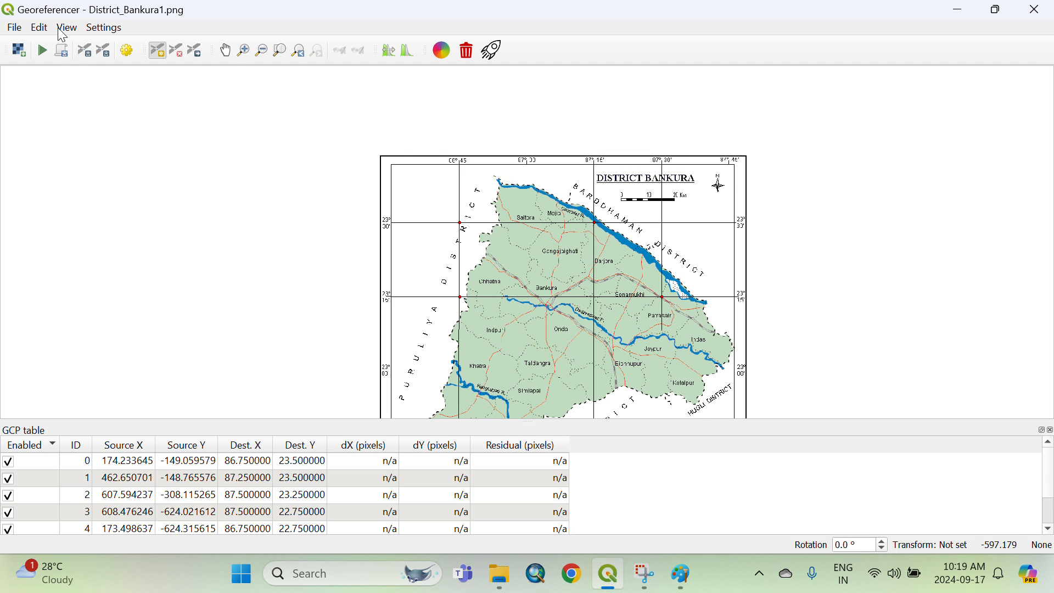
pyautogui.click(61, 31)
pyautogui.moveTo(111, 191)
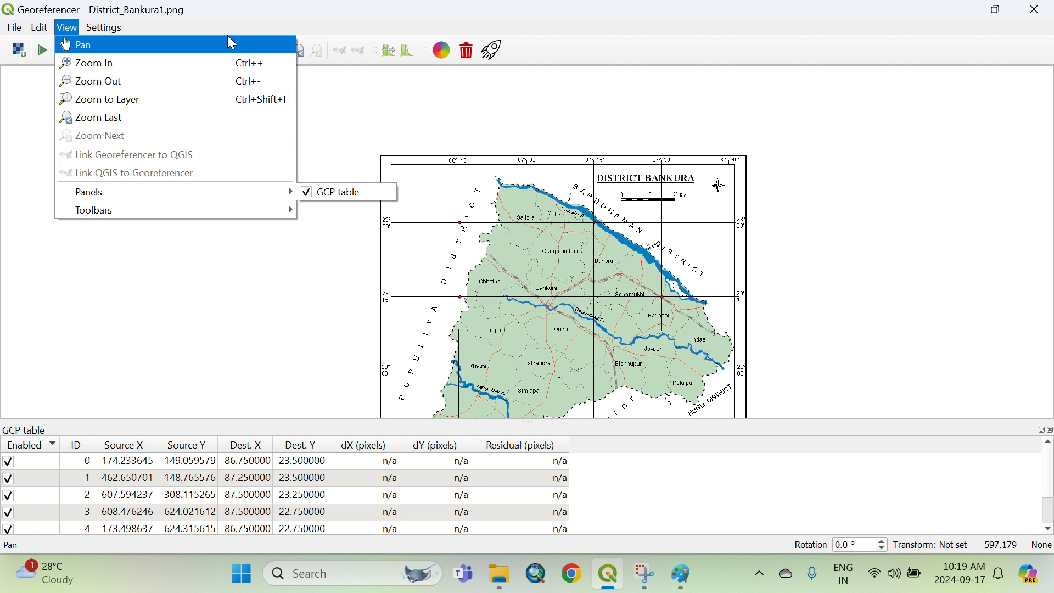
pyautogui.click(254, 23)
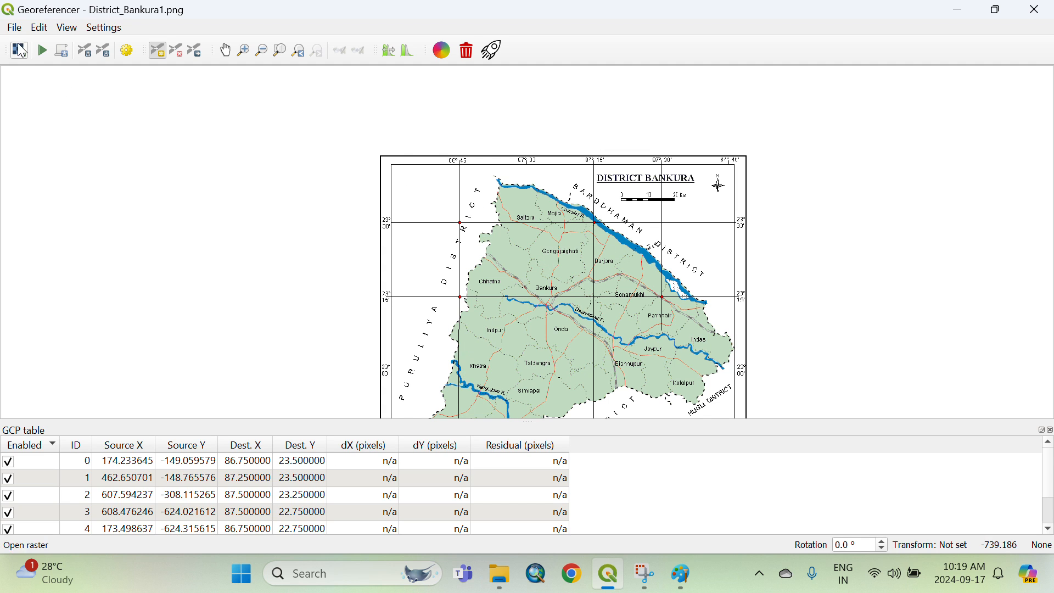
# In the transformation settings, set the transformation type to Polynomial 2 and the target SRS to EPSG:4326 - WGS 84.
pyautogui.click(102, 29)
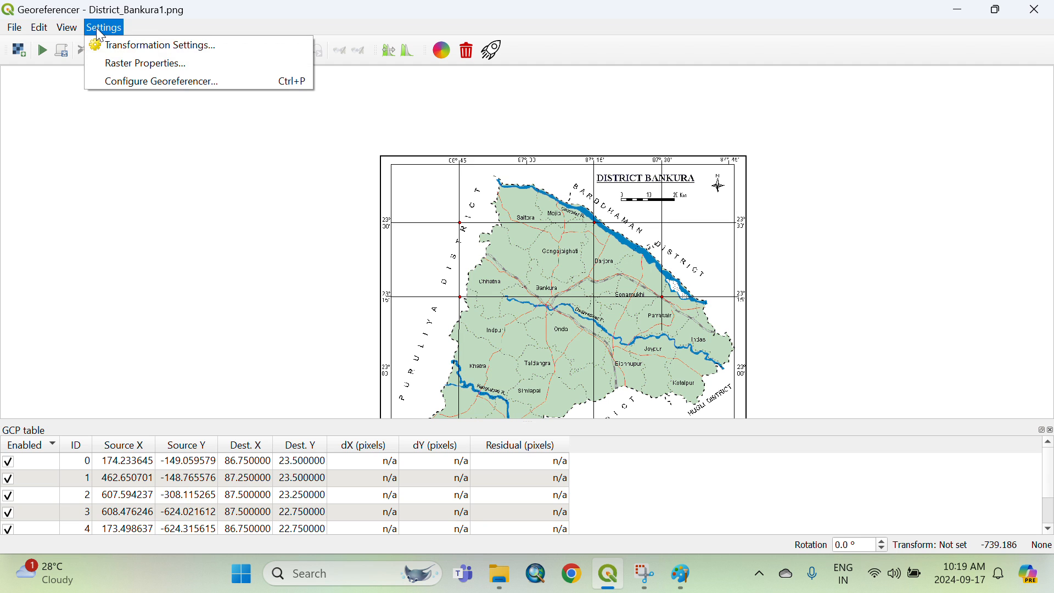
pyautogui.click(148, 45)
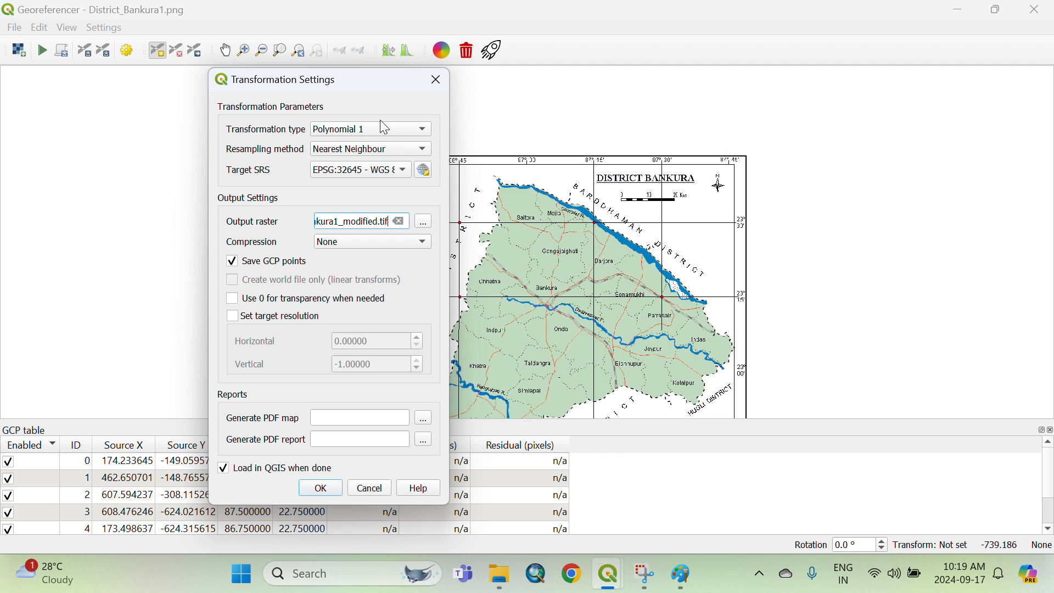
pyautogui.click(396, 136)
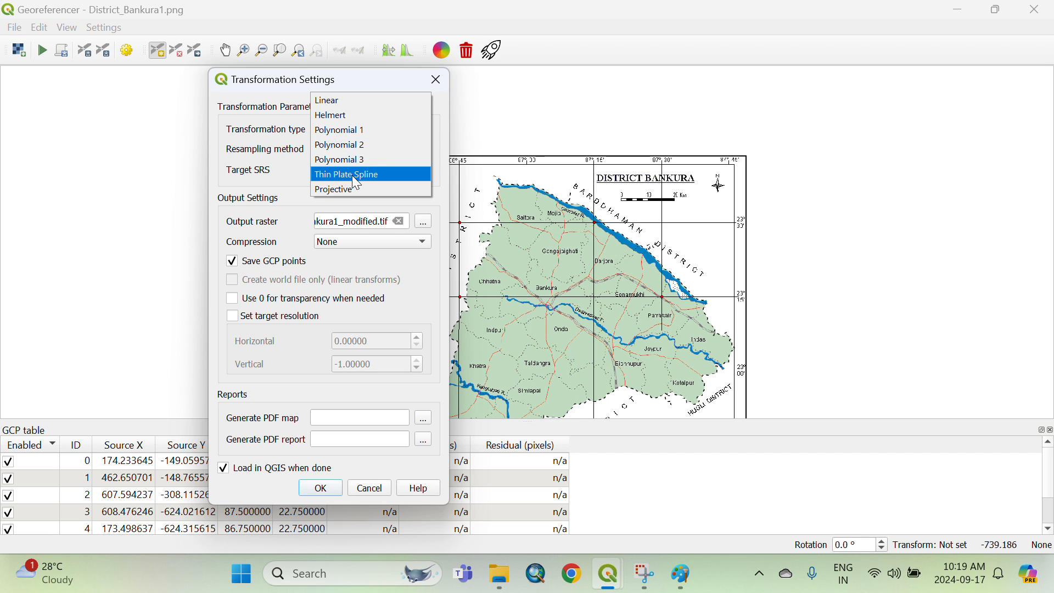
pyautogui.click(360, 146)
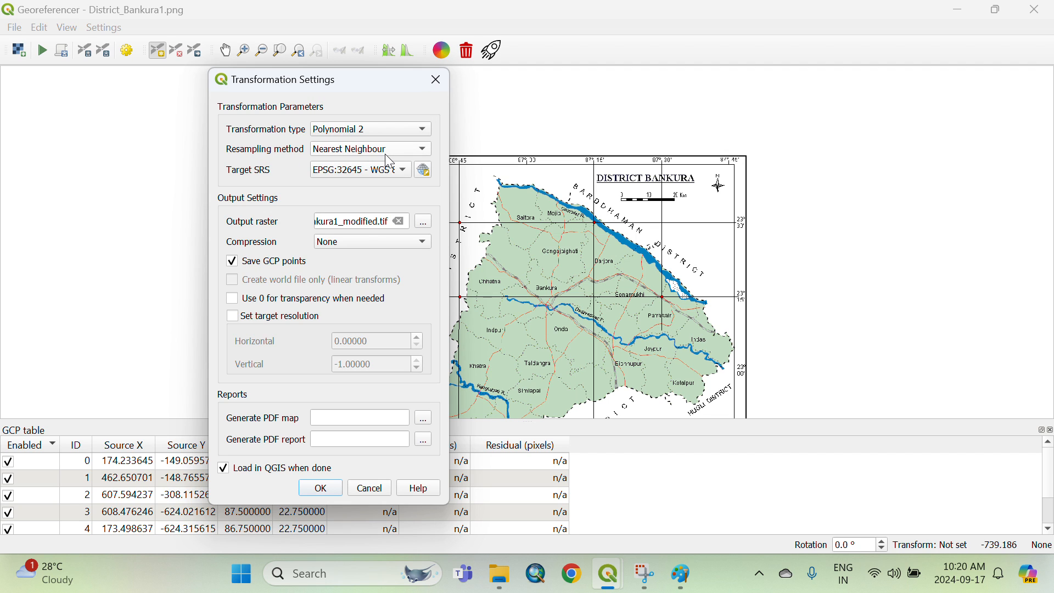
pyautogui.click(426, 172)
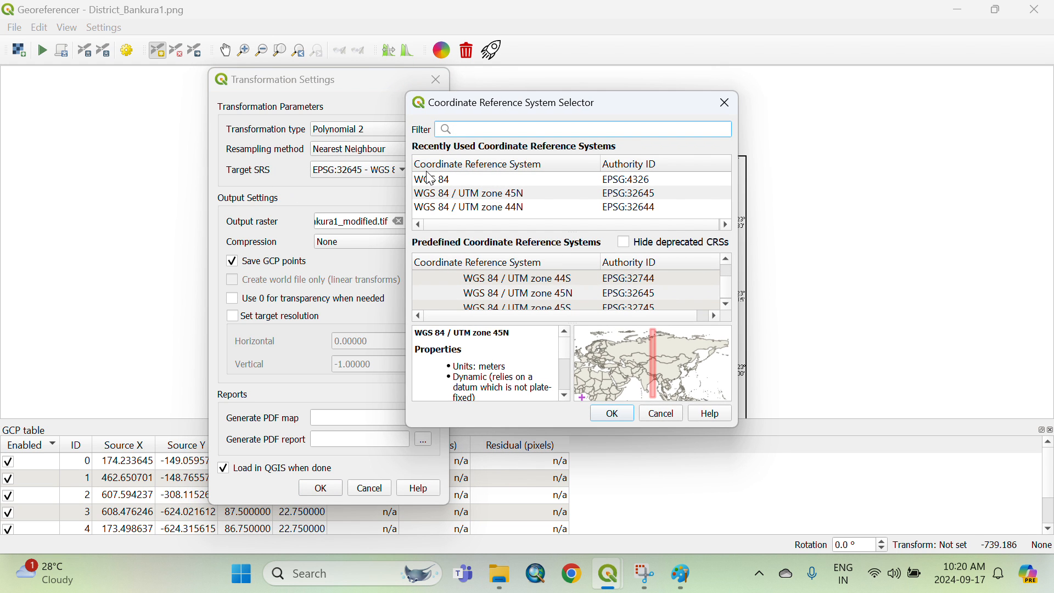
pyautogui.click(464, 181)
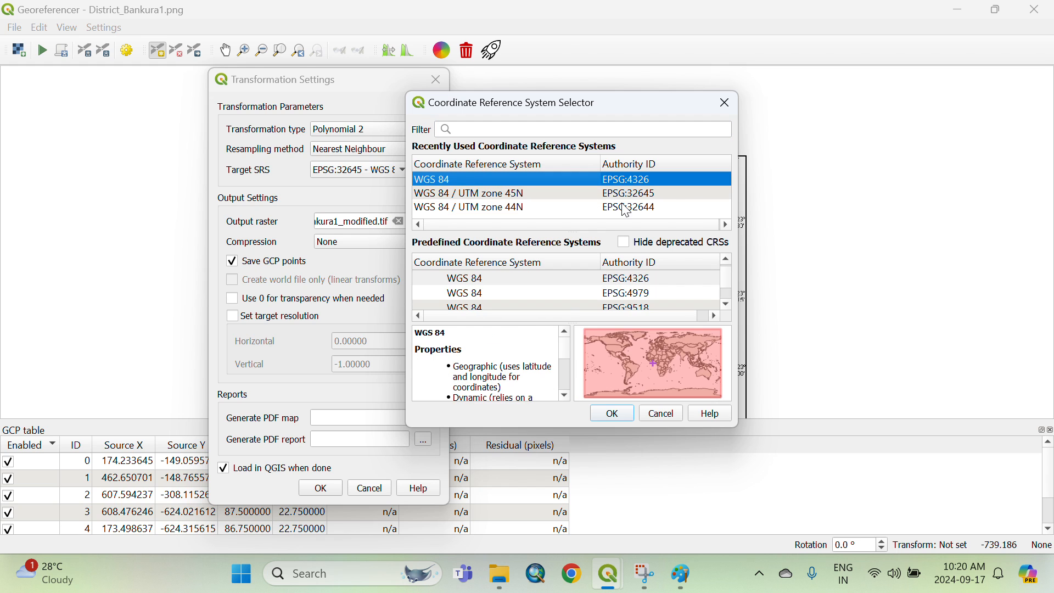
pyautogui.click(611, 413)
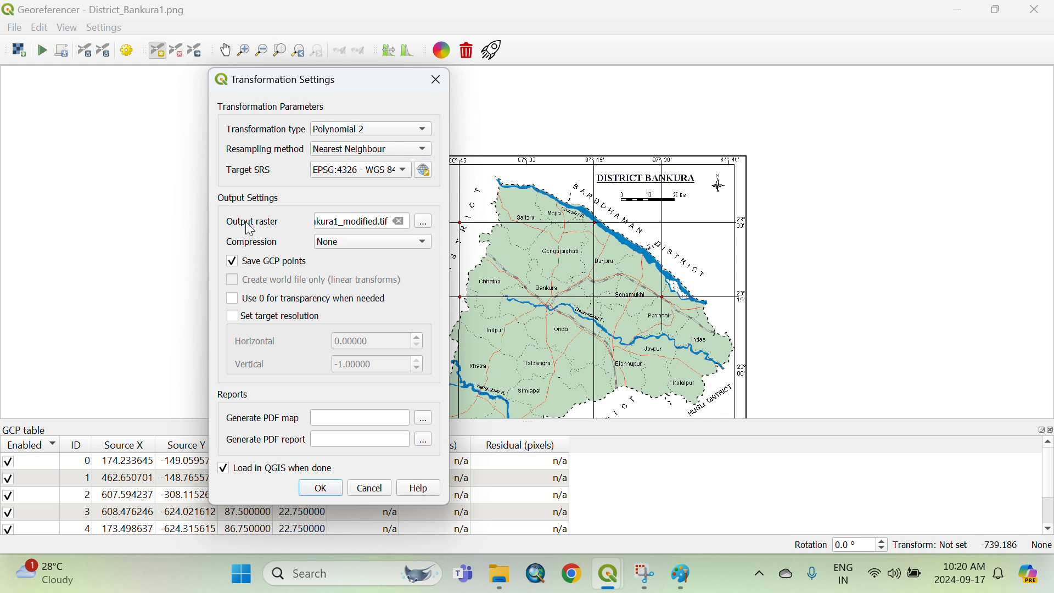
# Set the output raster to the TIF file District_Bankura1_modified in the QGIS work folder and accept the transformation settings.
pyautogui.click(424, 223)
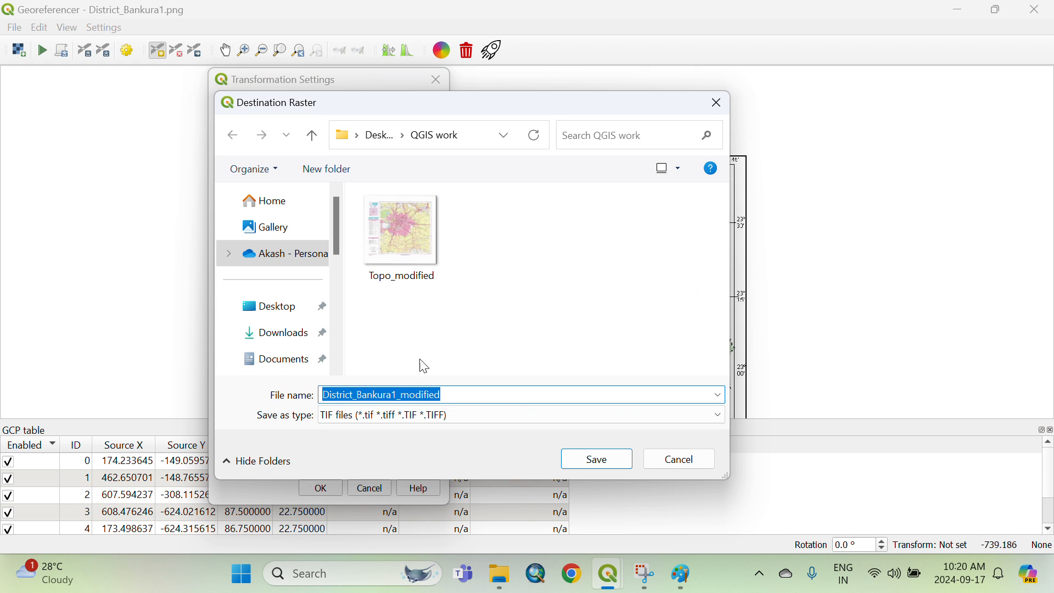
pyautogui.click(451, 392)
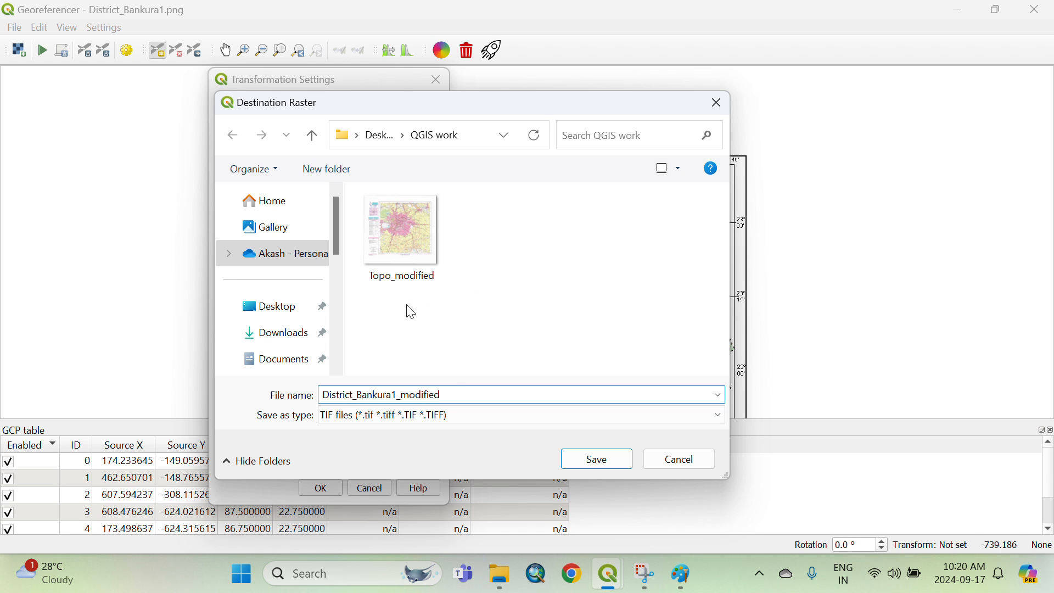
pyautogui.click(601, 467)
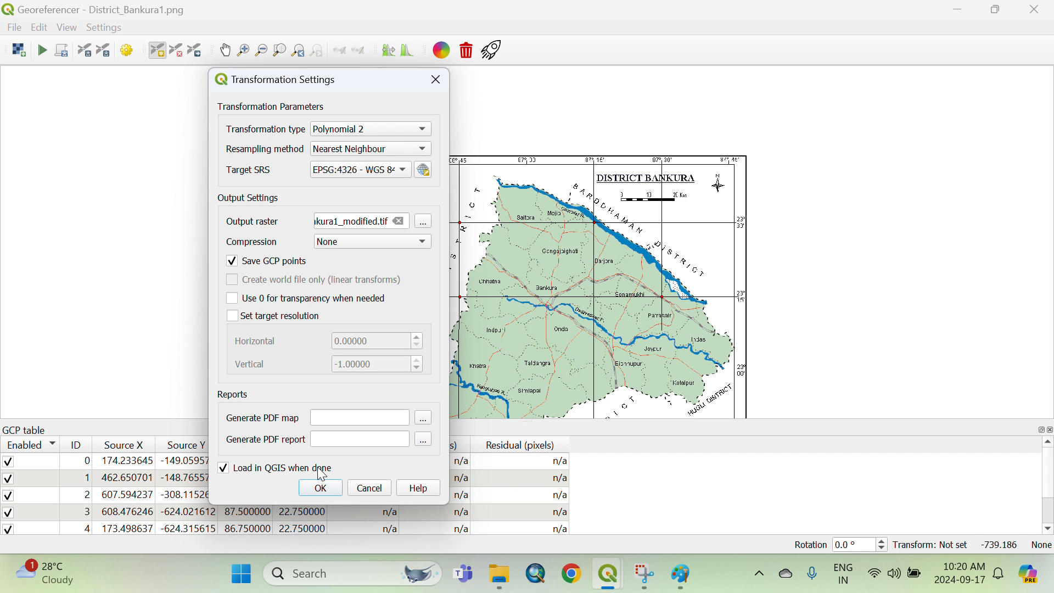
pyautogui.click(322, 491)
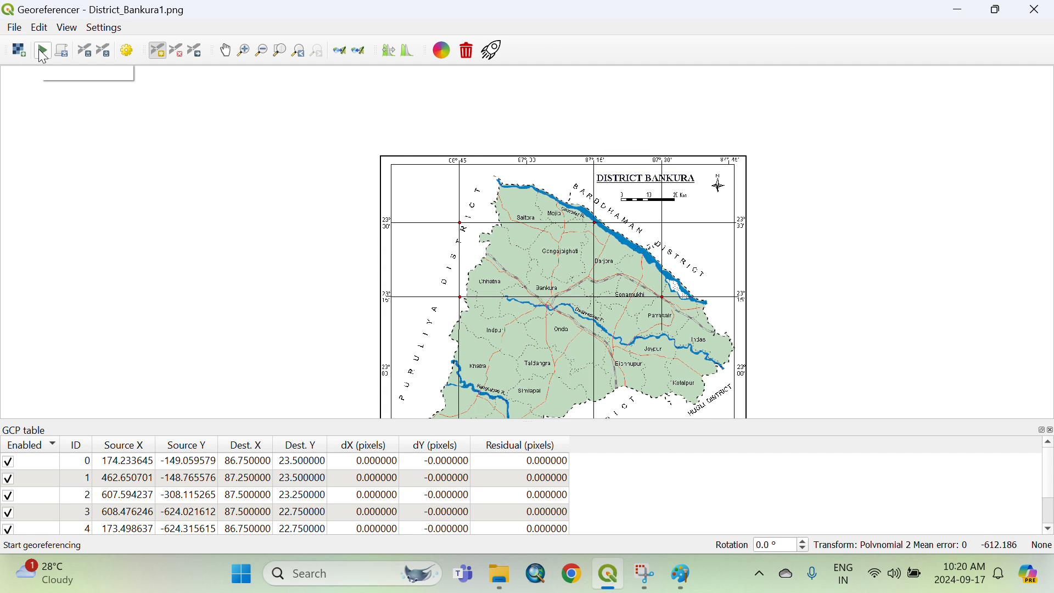
# Run the georeferencing and minimise the Georeferencer to inspect the resulting map in the main QGIS window.
pyautogui.click(42, 54)
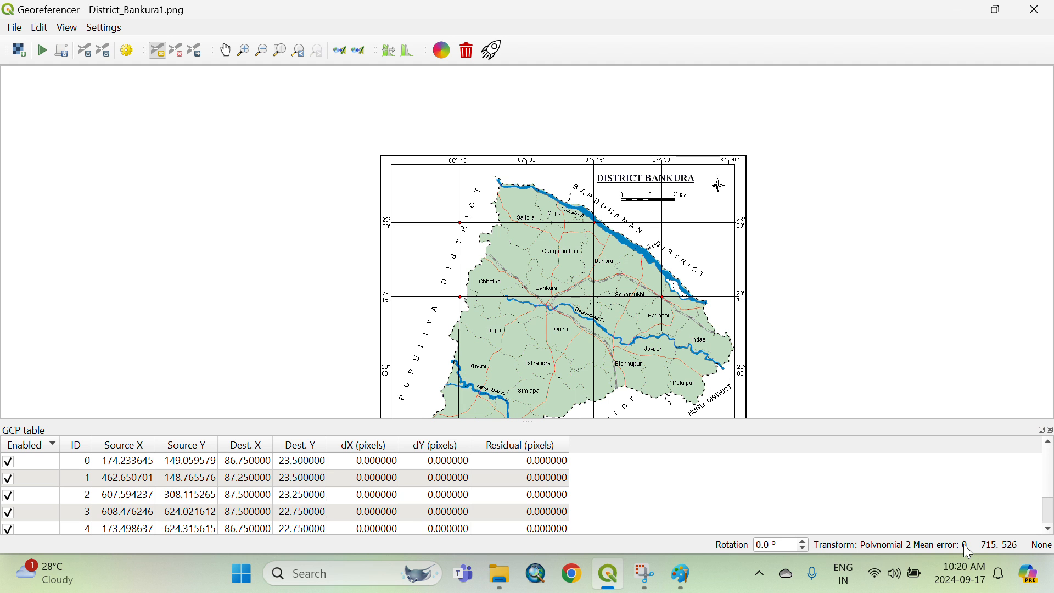
pyautogui.click(962, 12)
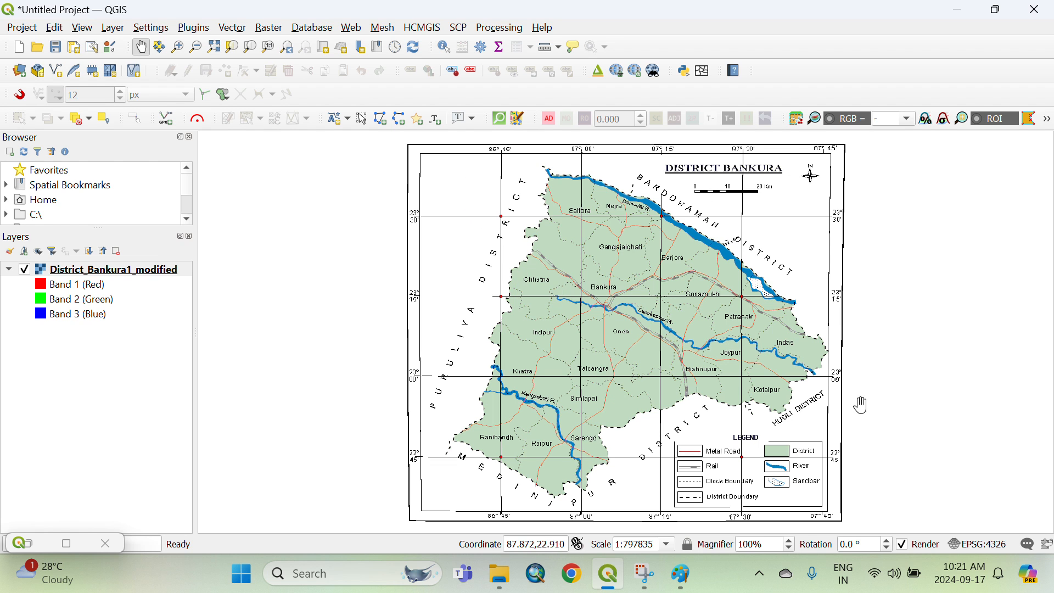
pyautogui.scroll(1, 626, 473)
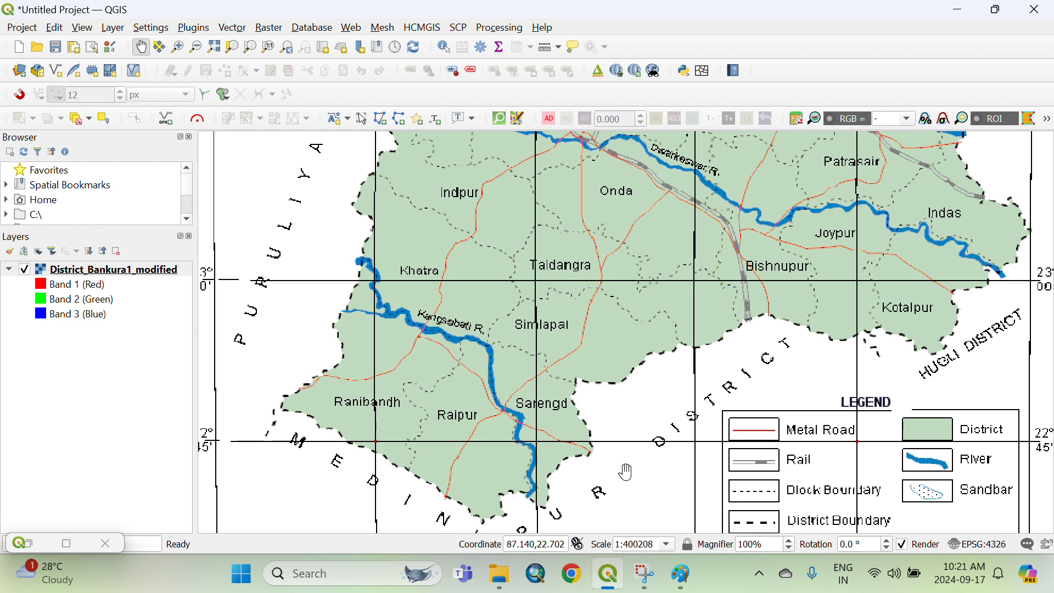
pyautogui.scroll(-1, 624, 470)
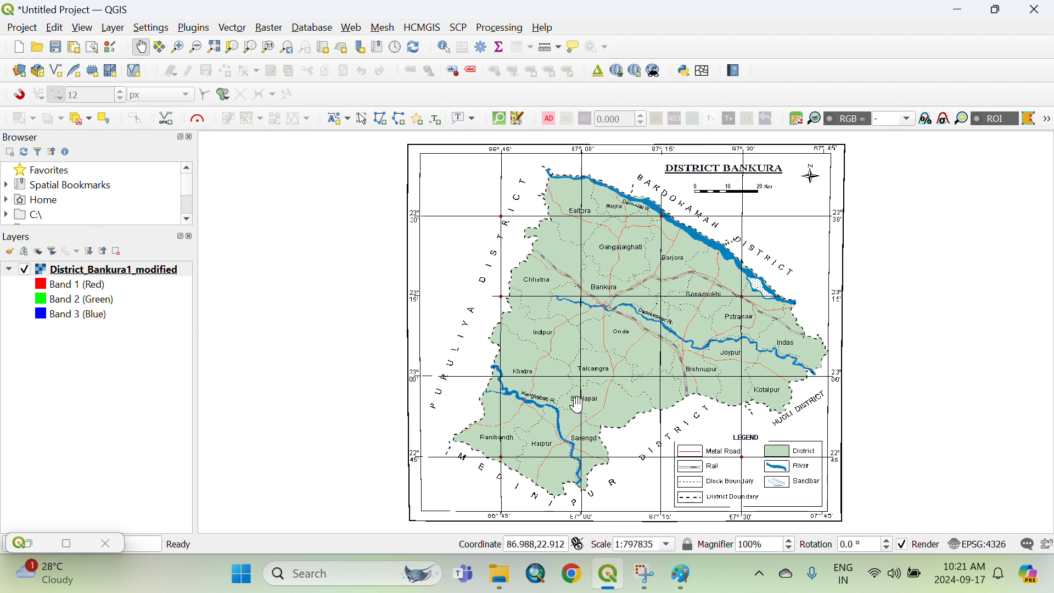
# Switch to the QGIS work folder in File Explorer, examine the Topo_modified.tif map image, and return to QGIS.
pyautogui.moveTo(502, 565)
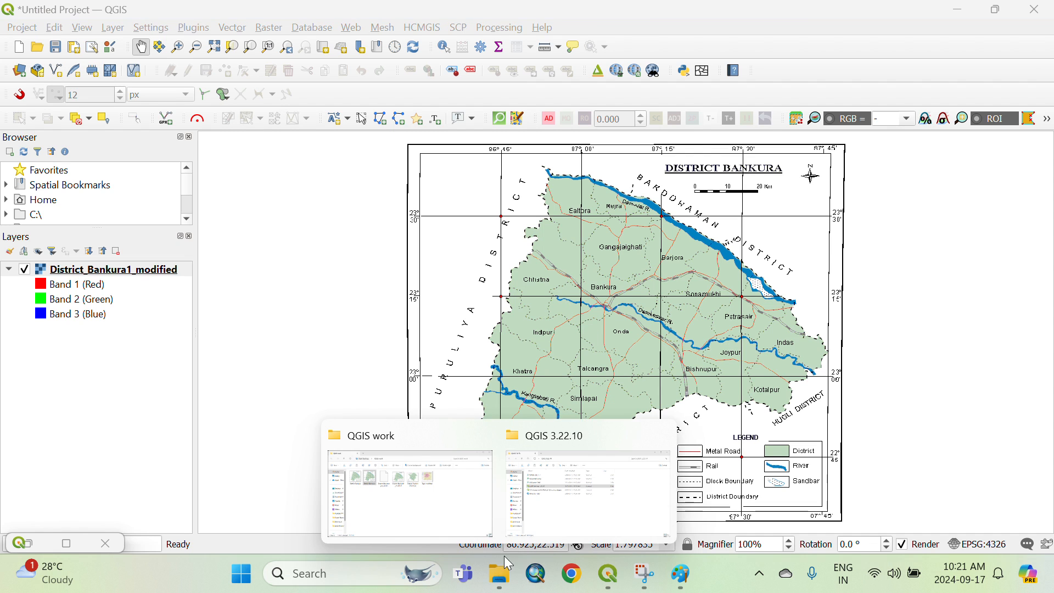
pyautogui.click(459, 492)
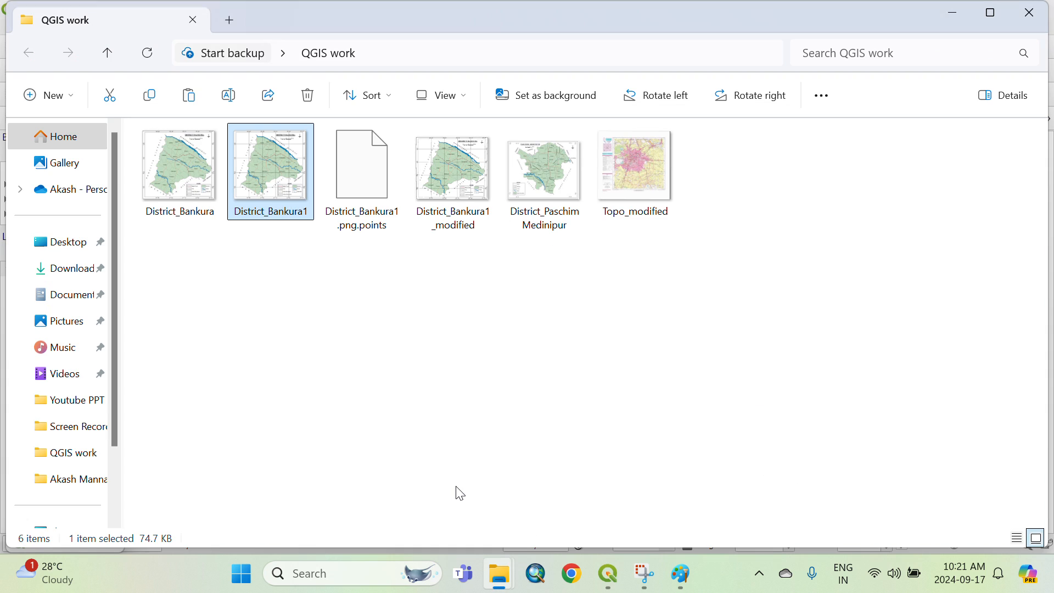
pyautogui.click(626, 161)
pyautogui.doubleClick(626, 160)
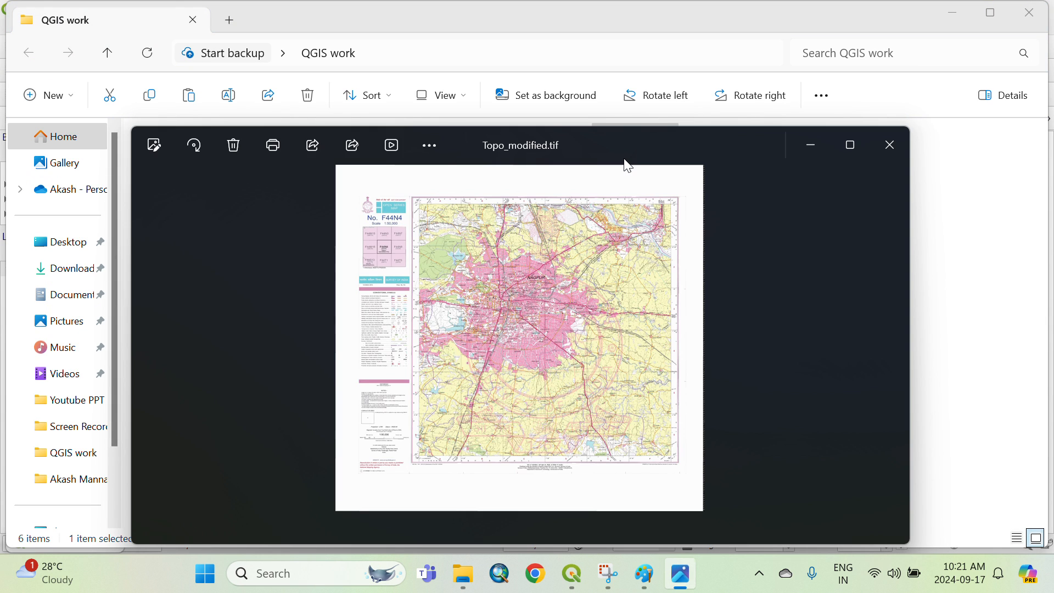
pyautogui.scroll(3, 511, 317)
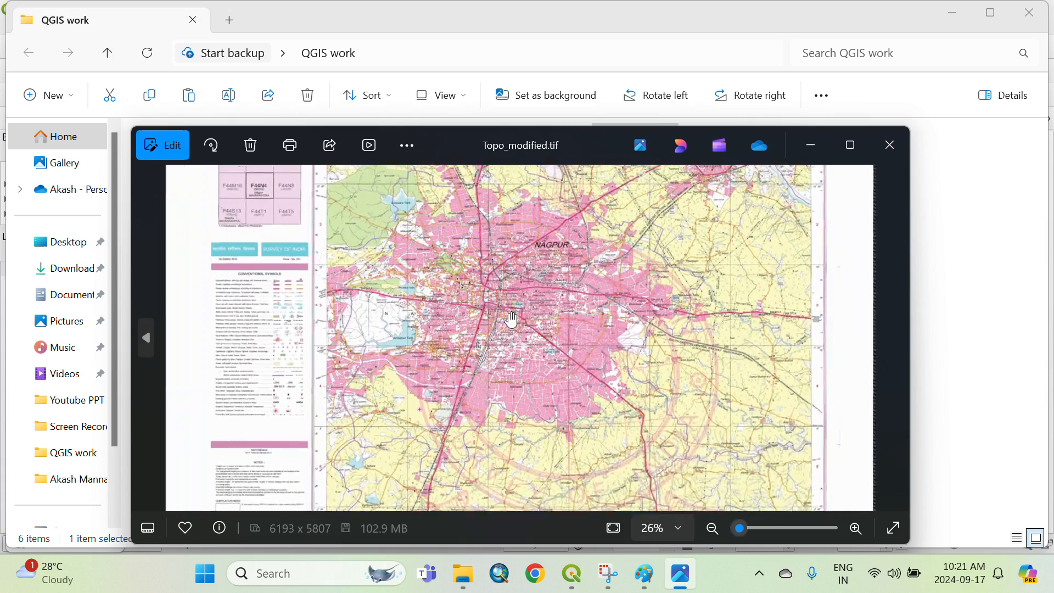
pyautogui.scroll(2, 779, 357)
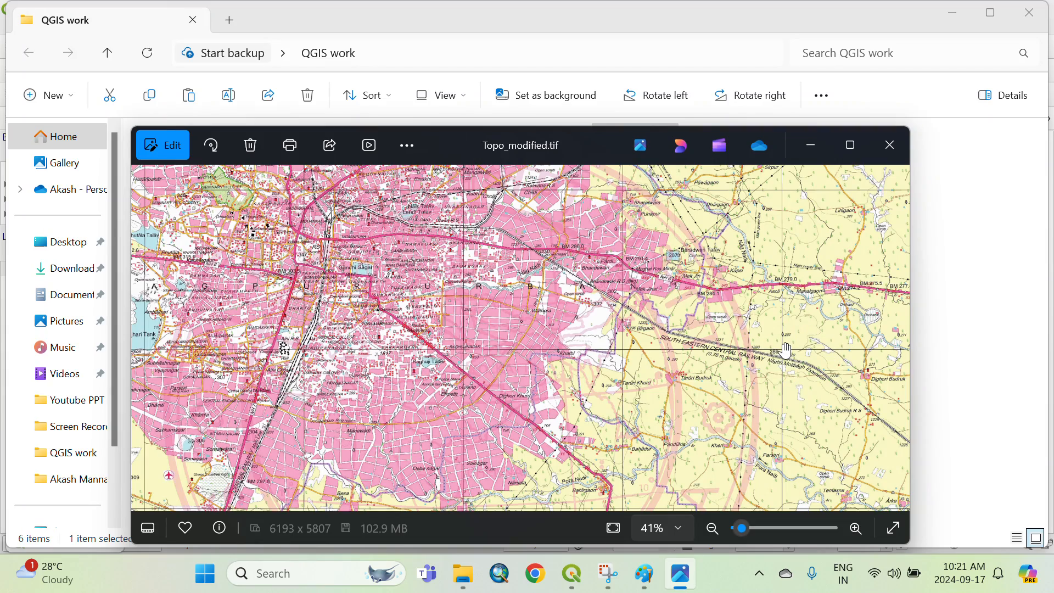
pyautogui.scroll(1, 780, 360)
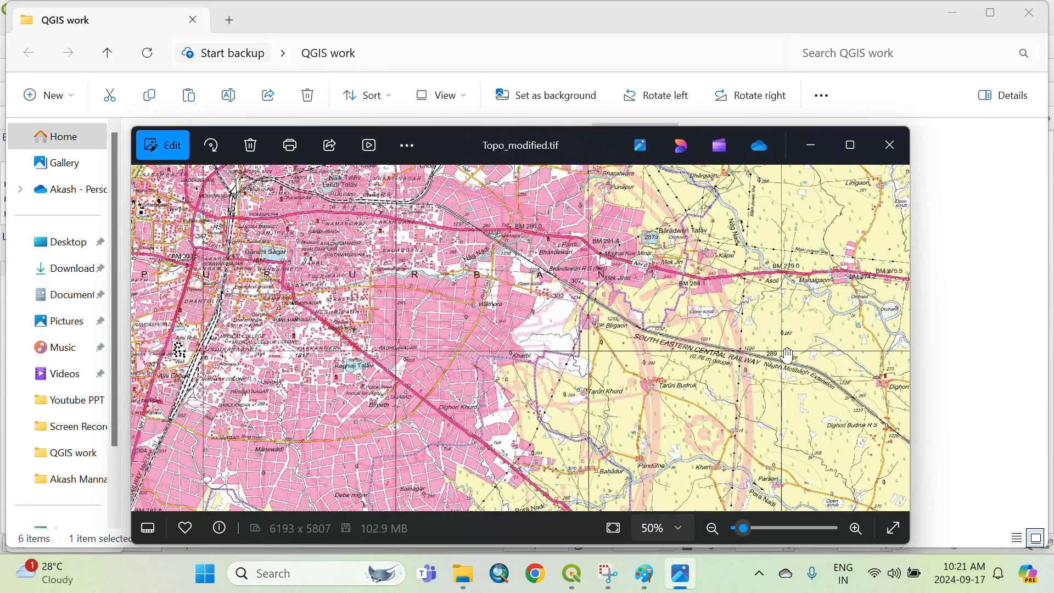
pyautogui.scroll(-4, 661, 301)
pyautogui.scroll(-2, 662, 301)
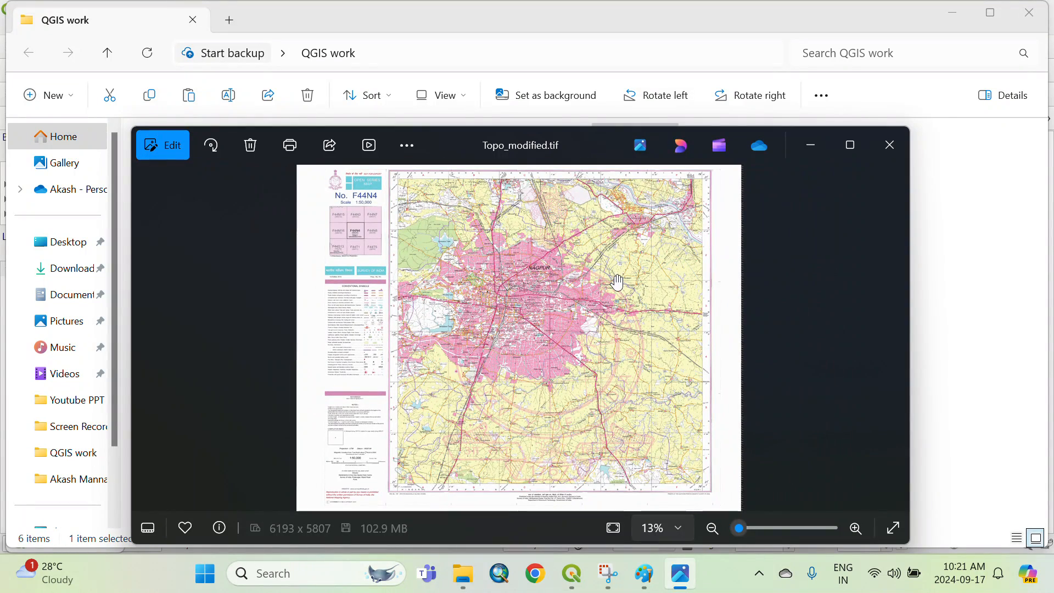
pyautogui.click(889, 155)
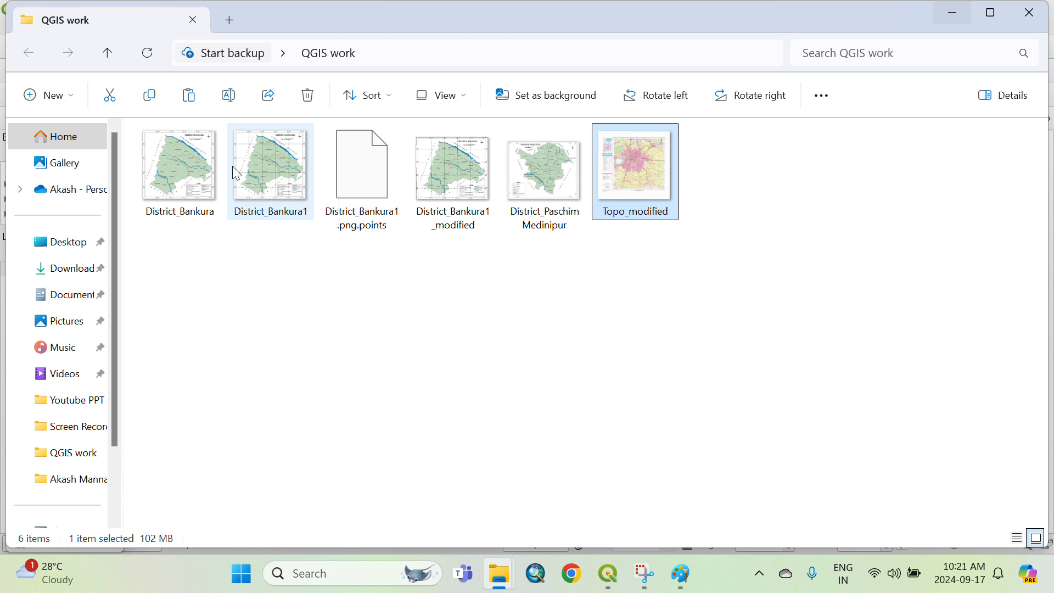
pyautogui.moveTo(232, 166)
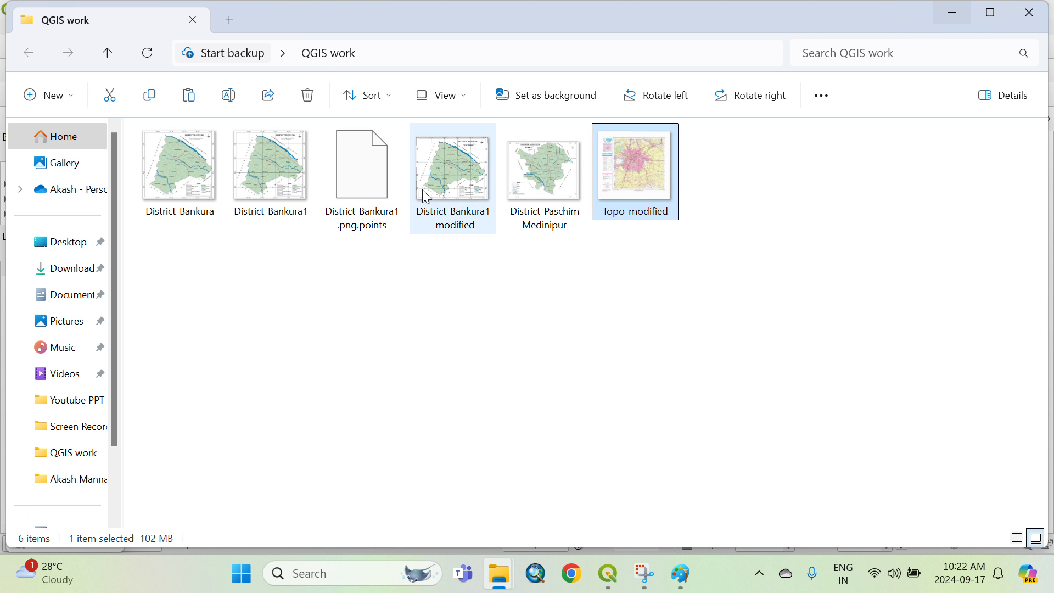
pyautogui.click(953, 20)
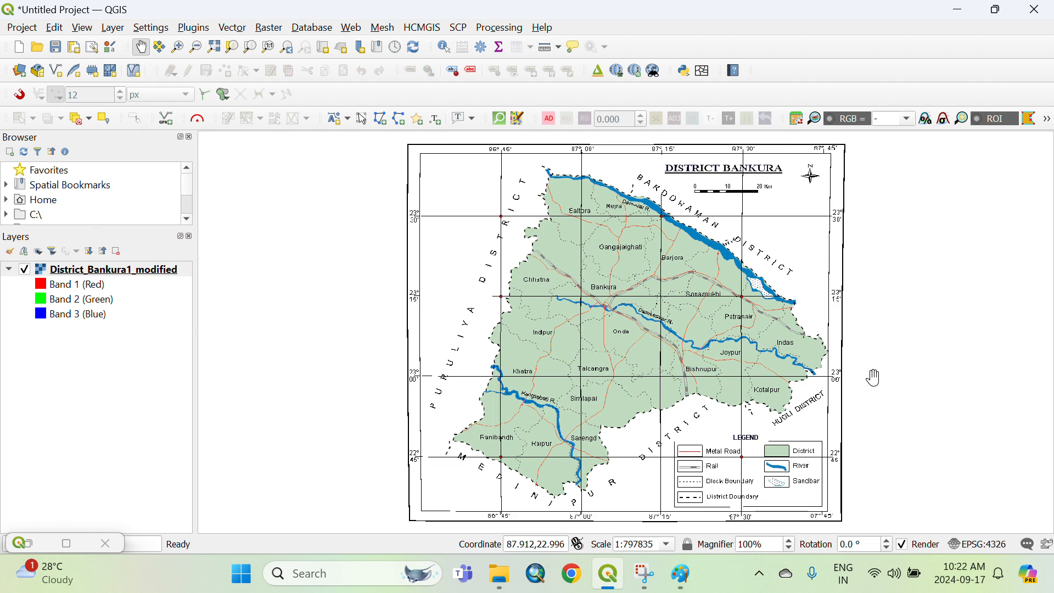